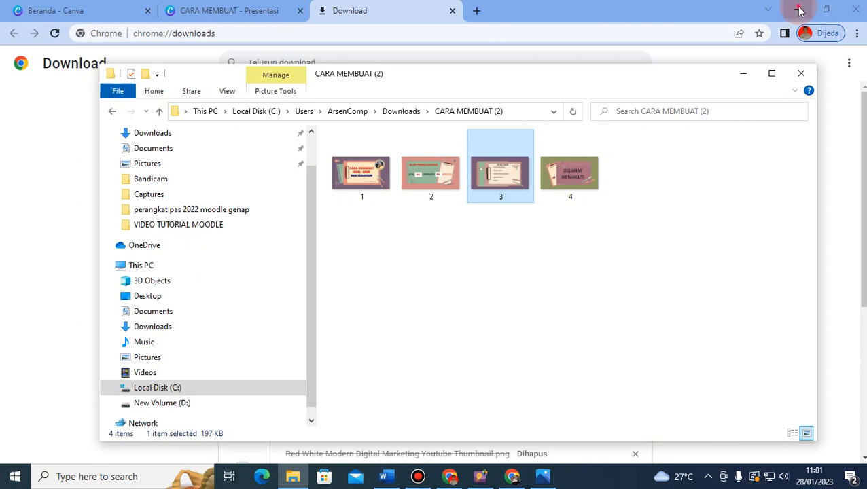
Minimize the open browser and folder windows and launch ExamView Test Generator from the desktop
left_click(799, 11)
left_click(795, 10)
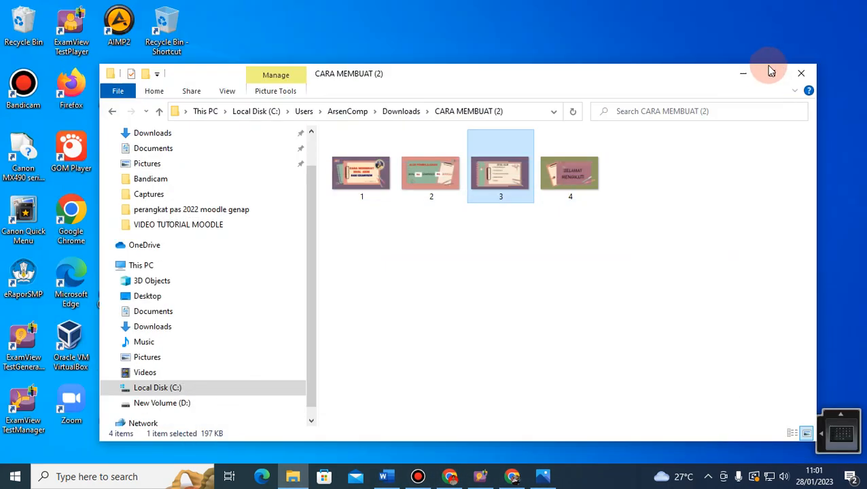
left_click(742, 74)
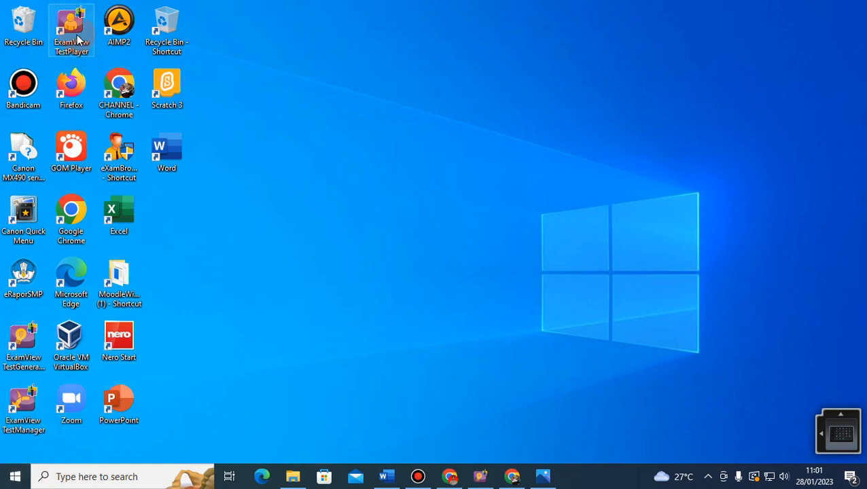
double_click(25, 344)
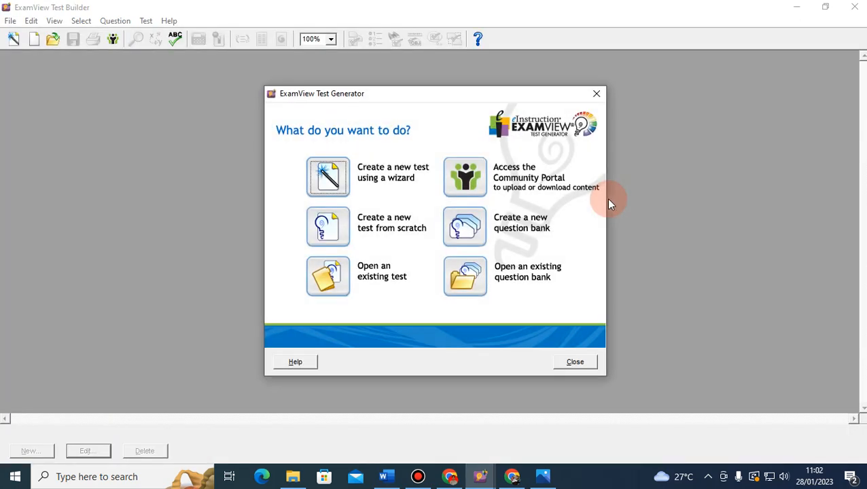
Create a new question bank titled "LATIHAN AKM" with the subtitle "AKM"
left_click(465, 227)
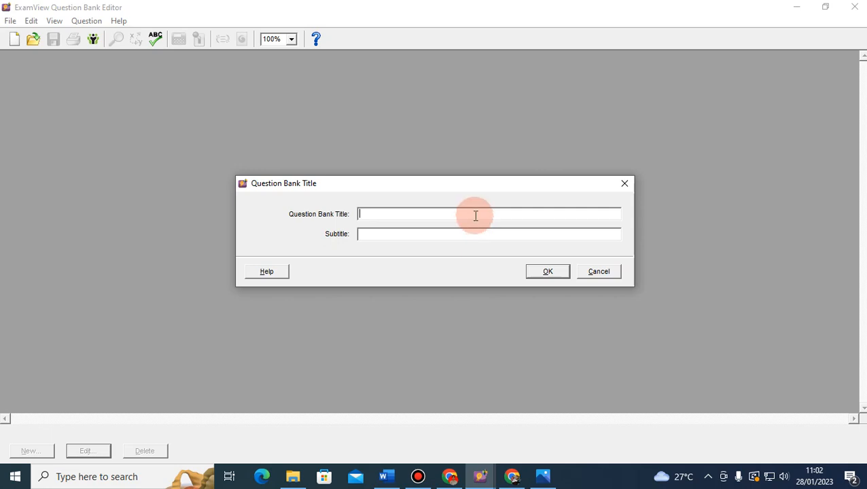
type("LATIHAN AKM")
left_click(412, 234)
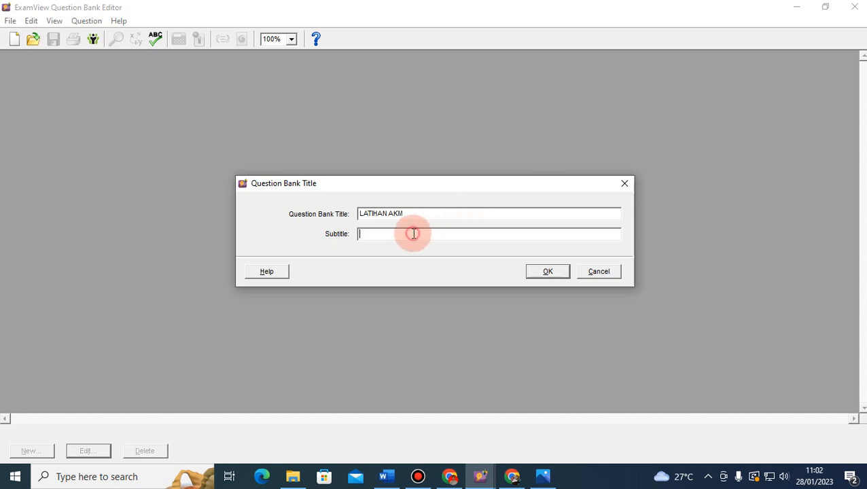
type("AKM")
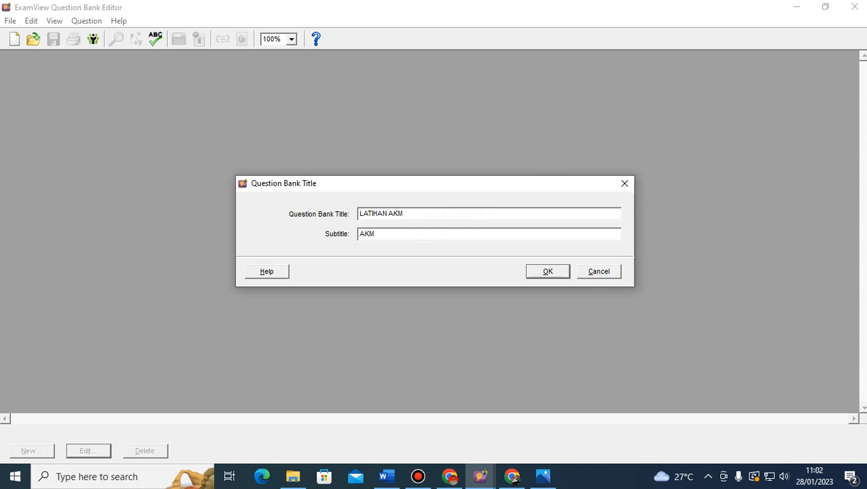
left_click(538, 272)
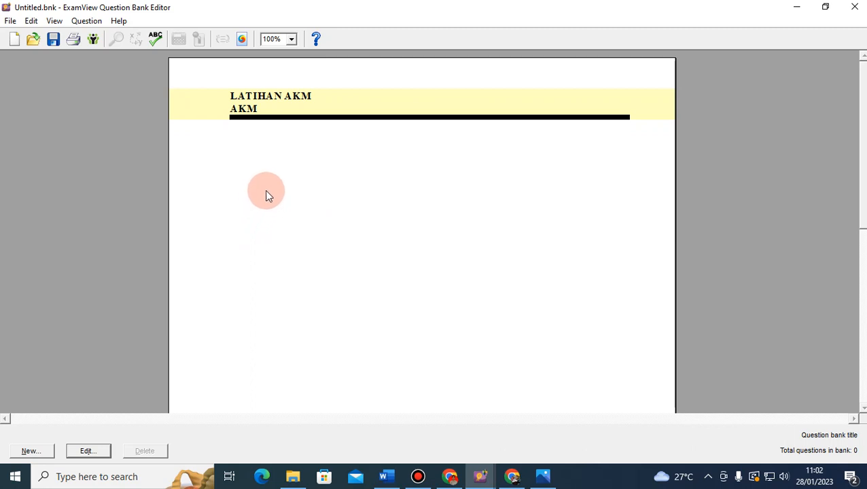
Add a new True/False question reading "Presiden Indonesia yang pertama adalah Suharto"
left_click(86, 21)
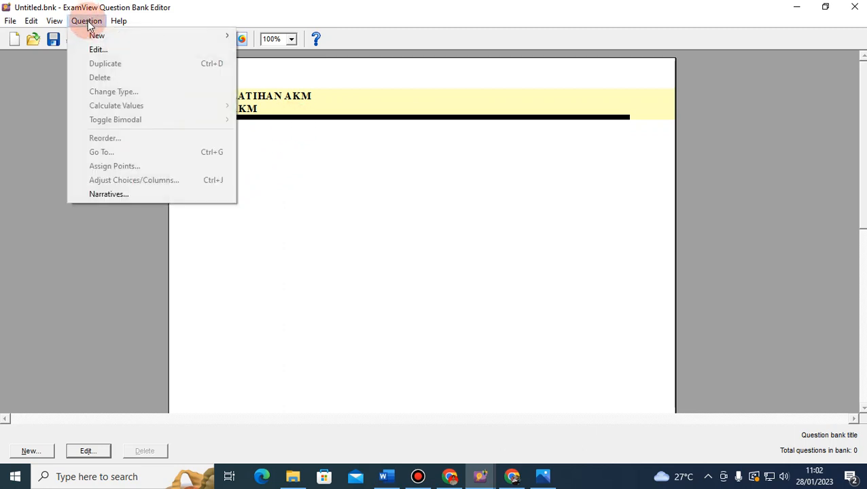
mouse_move(96, 39)
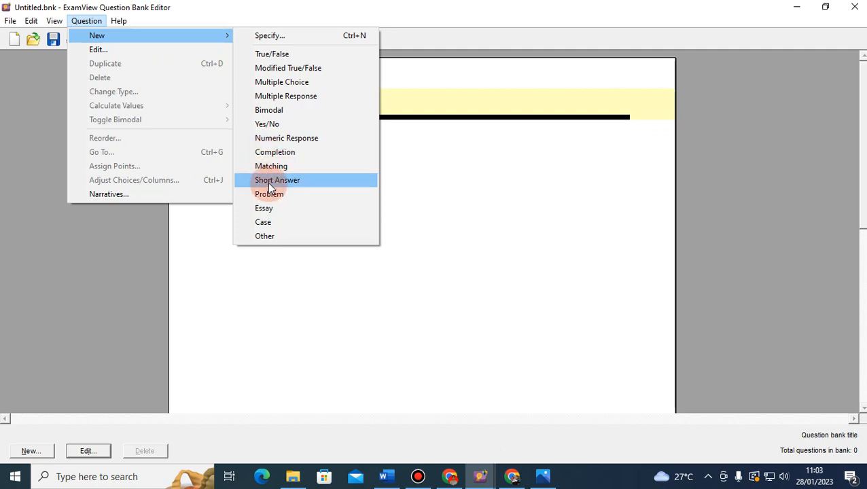
left_click(271, 54)
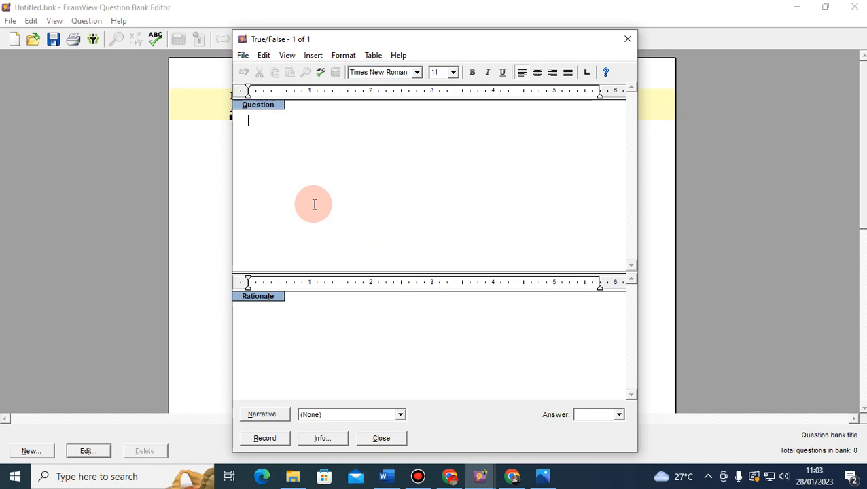
type("Presiden Indonesi")
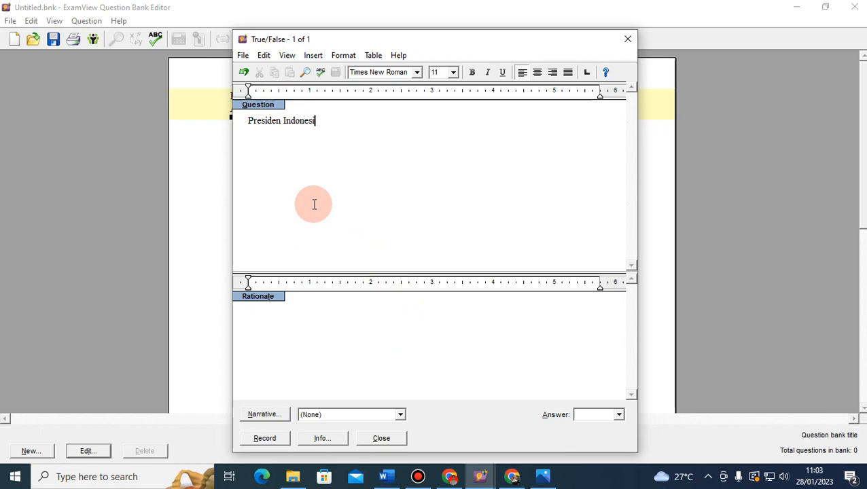
type("a yang pertama adalaha")
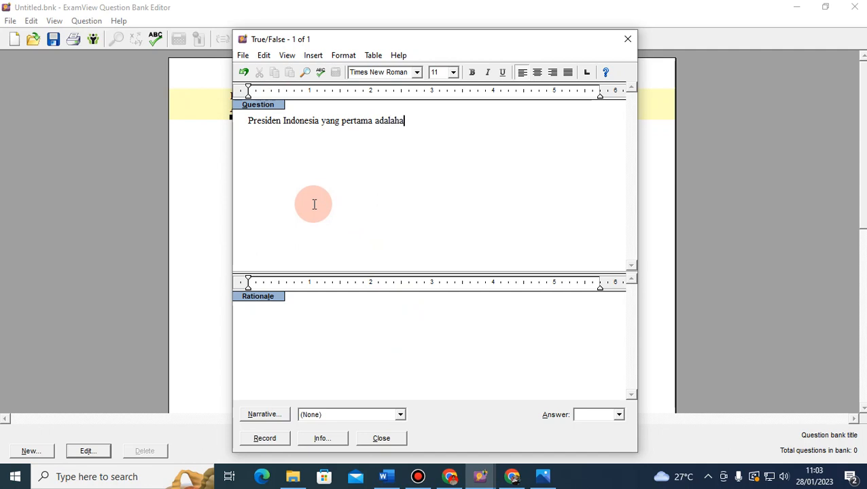
key("BackSpace")
type("Suharto")
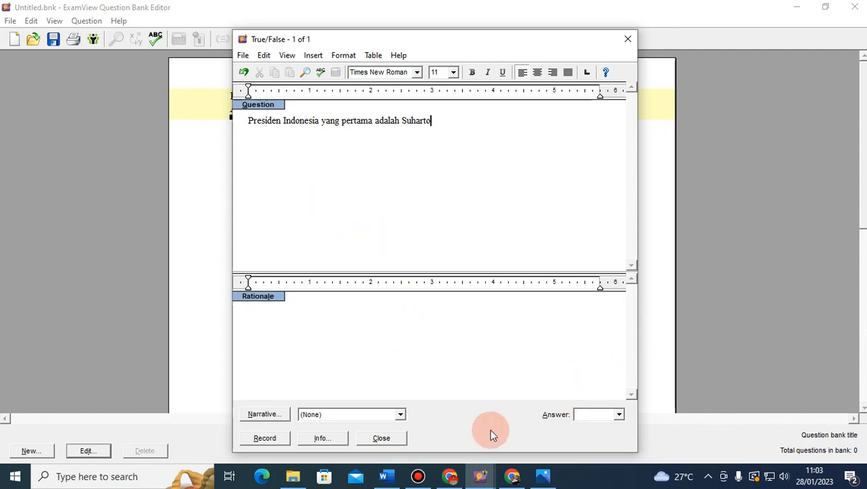
Set the True/False question's answer to False and record it in the bank
left_click(619, 417)
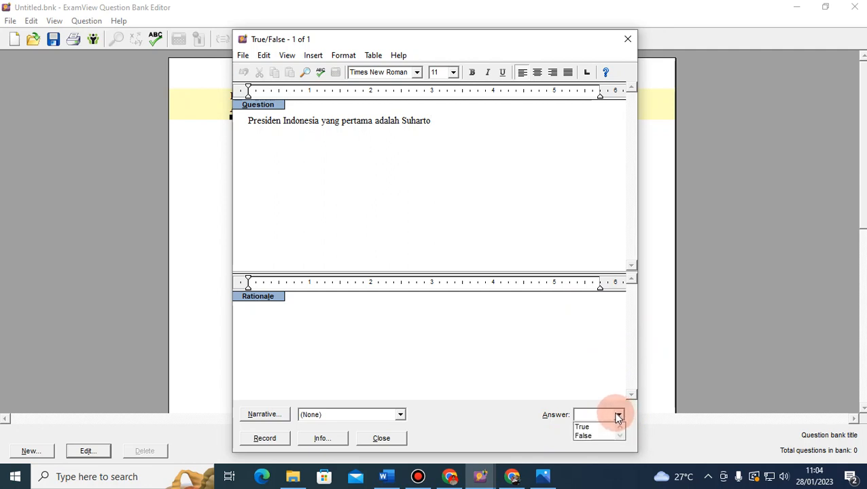
left_click(589, 435)
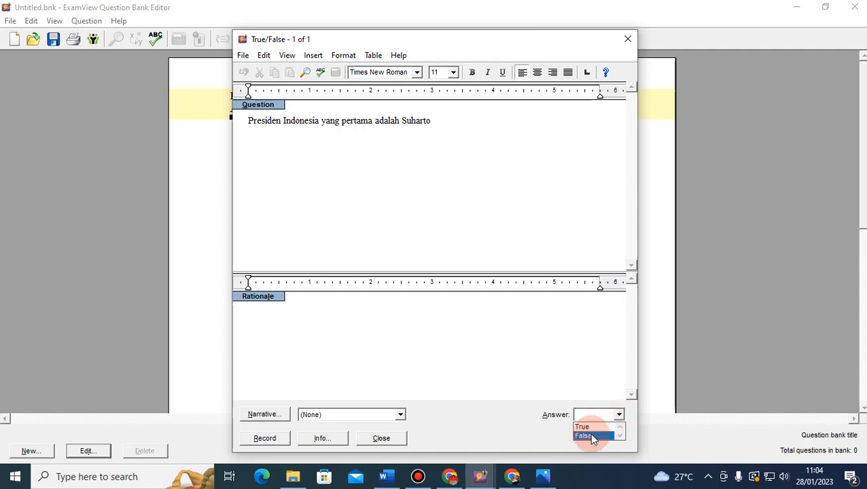
left_click(269, 439)
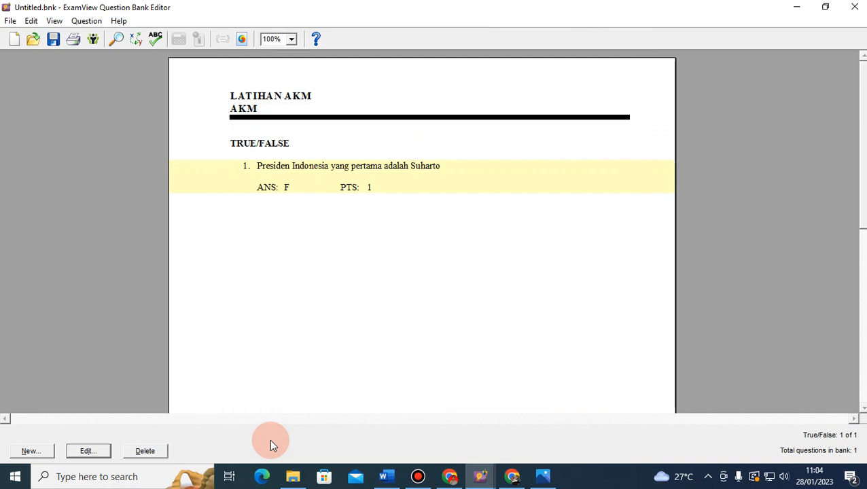
Start a new Multiple Choice question in the question bank
left_click(86, 20)
mouse_move(100, 40)
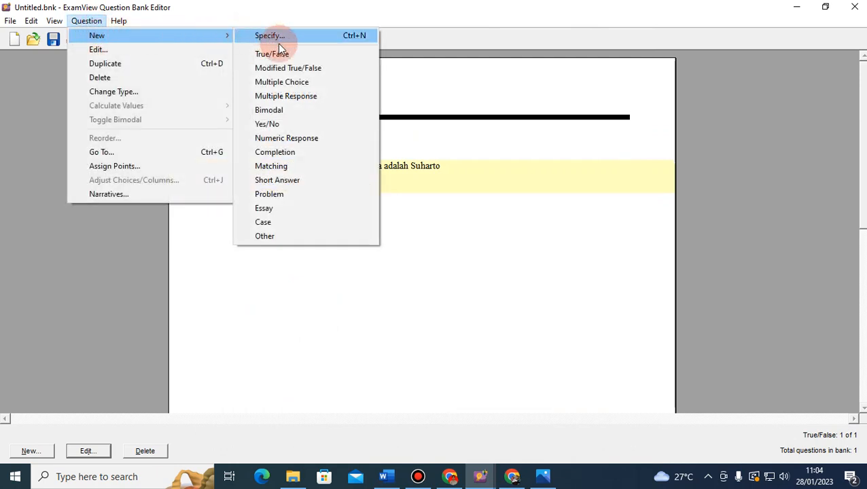
left_click(283, 84)
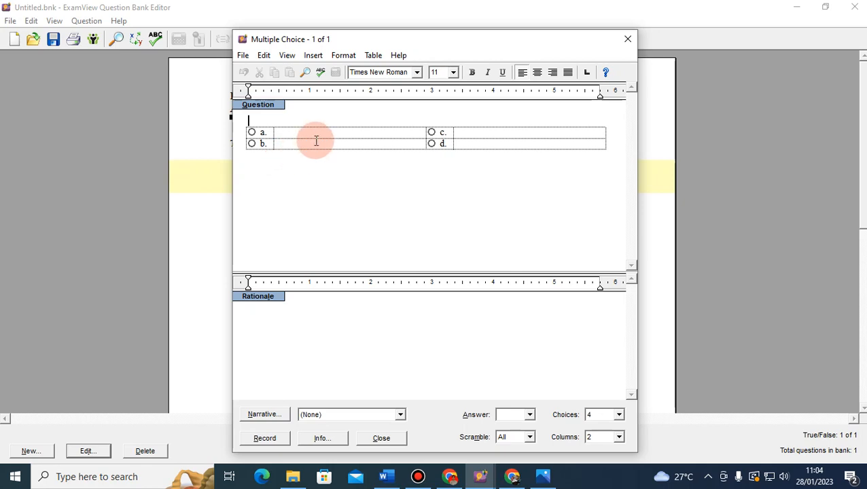
Locate the semar image in File Explorer's Pictures folder, and back in ExamView enter the question text "Siapa gambar wayang di bawah ini"
left_click(293, 477)
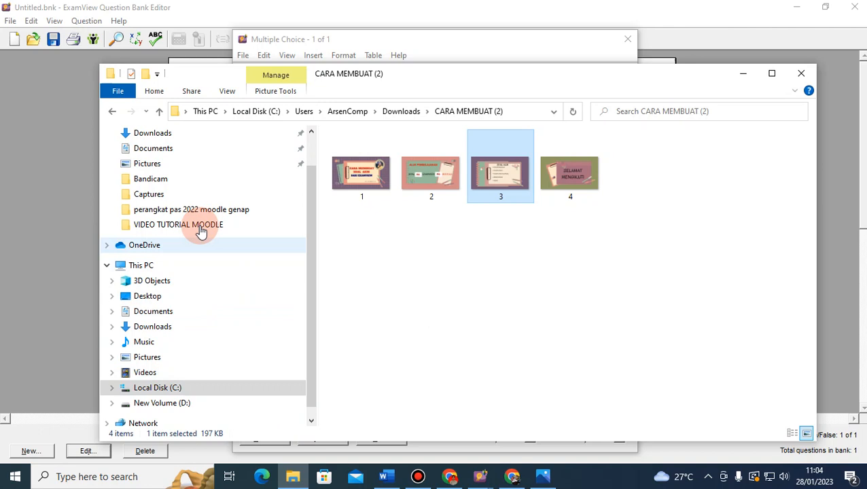
left_click(145, 164)
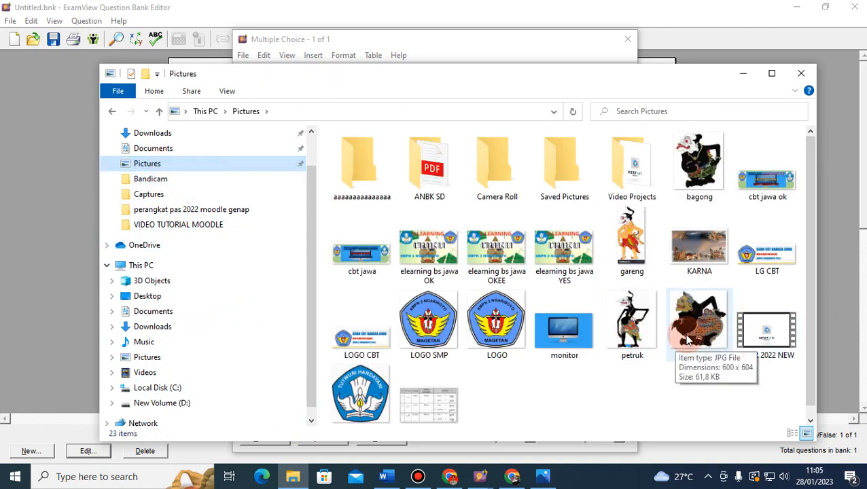
left_click(687, 340)
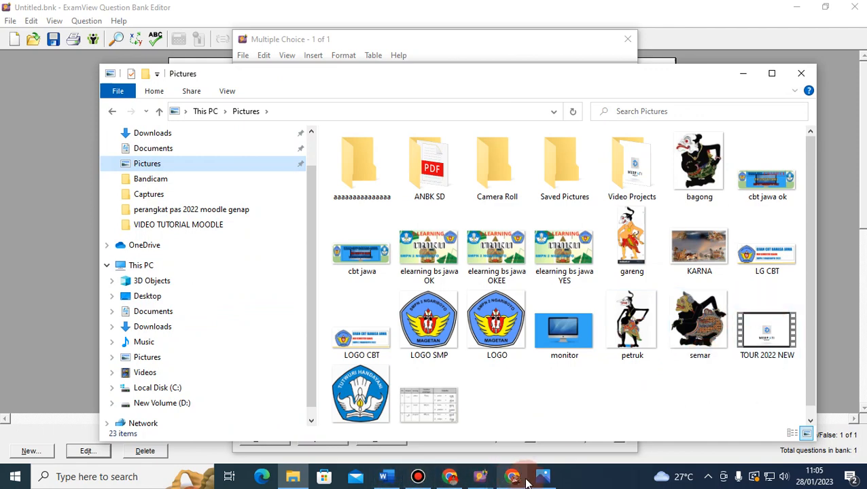
mouse_move(485, 482)
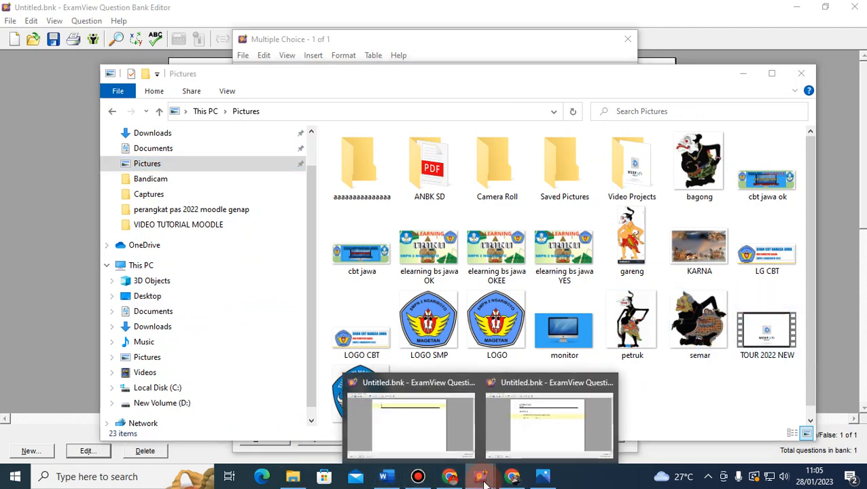
left_click(534, 443)
left_click(336, 117)
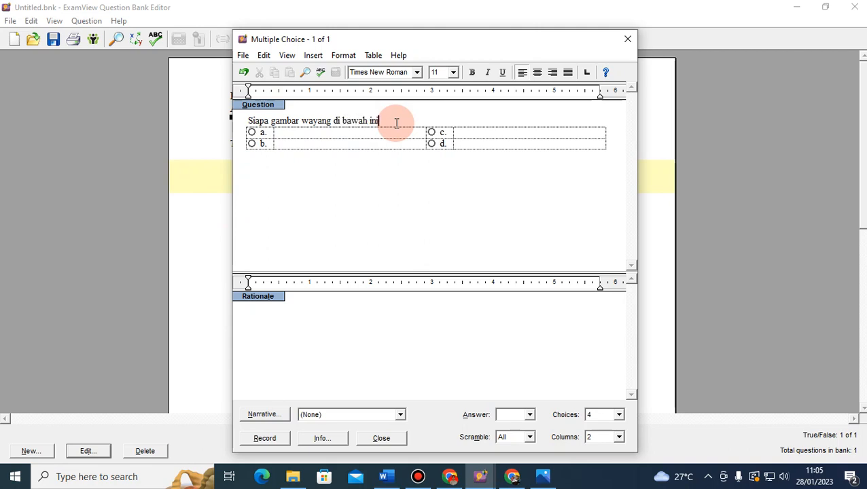
Insert the JPG picture "semar" from the Pictures folder after the question text
left_click(316, 57)
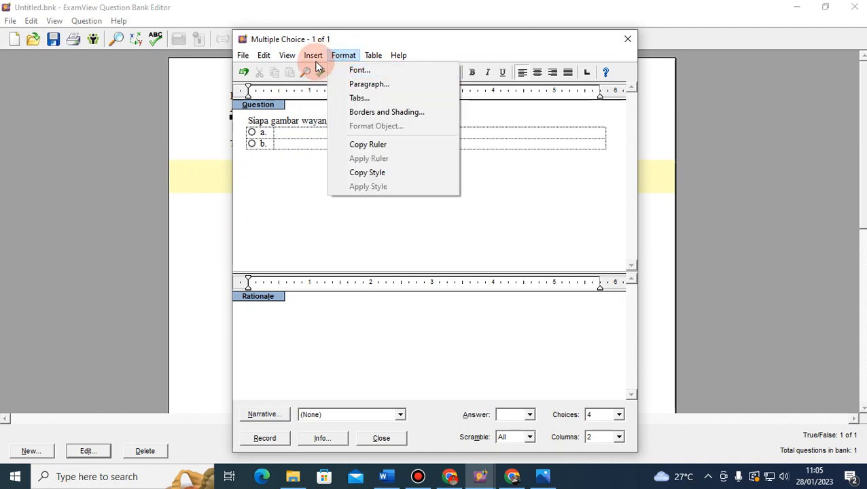
left_click(326, 72)
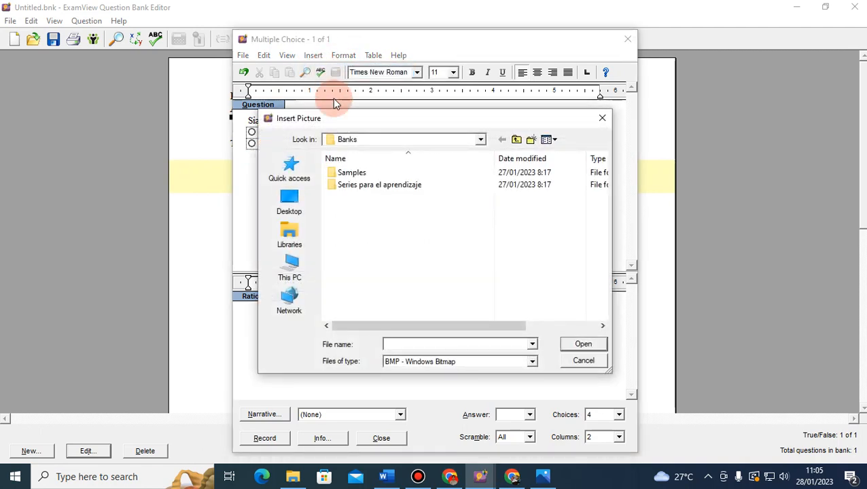
left_click(290, 270)
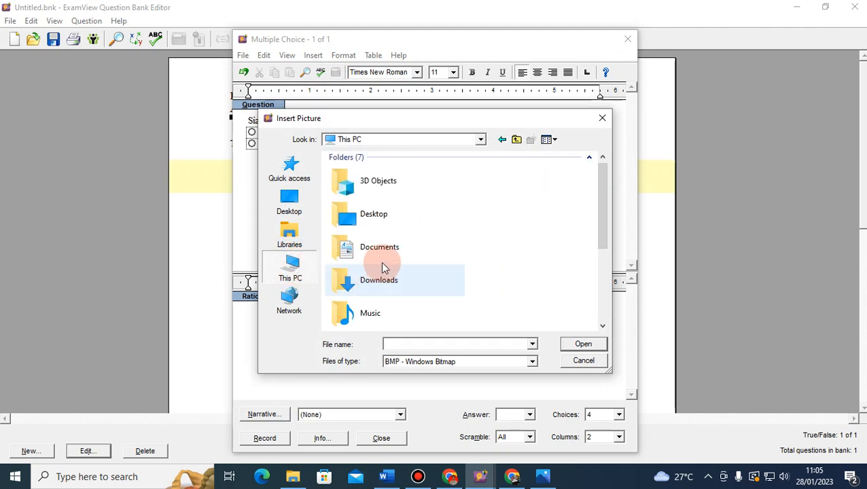
left_click_drag(603, 226, 570, 266)
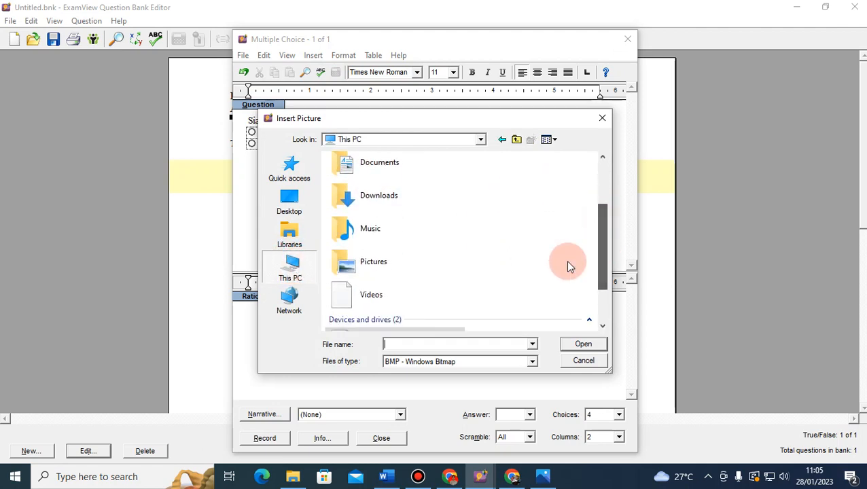
double_click(374, 261)
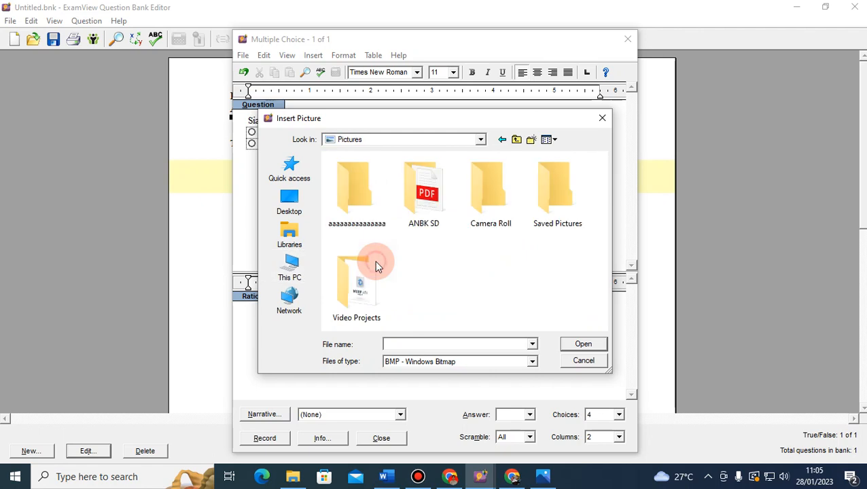
left_click(533, 361)
left_click(511, 390)
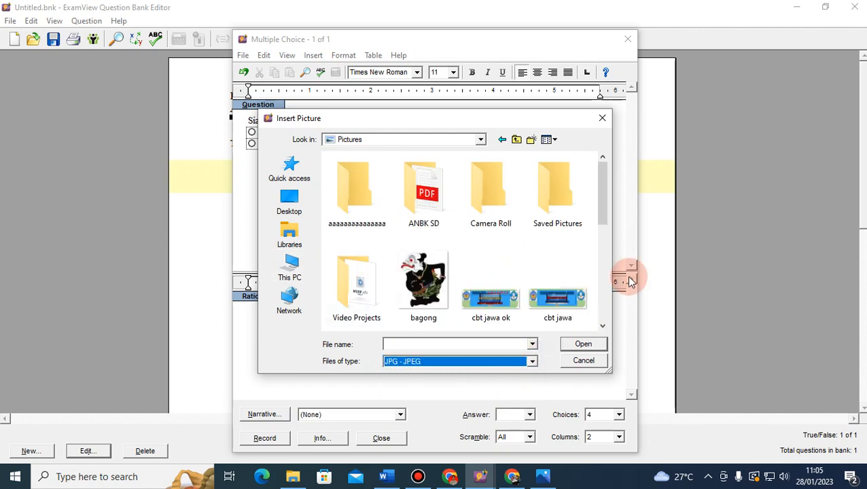
left_click_drag(600, 222, 606, 318)
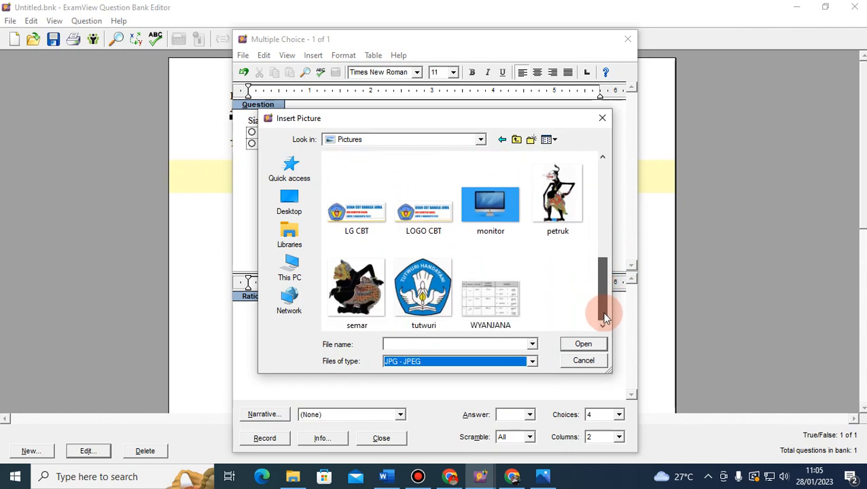
left_click(360, 289)
left_click(577, 345)
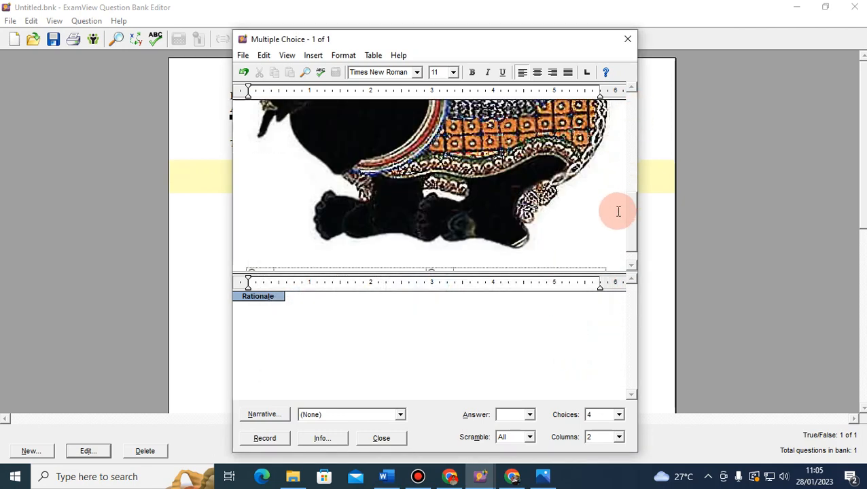
Shrink the semar picture proportionally to about 3.8 inches wide below the Multiple Choice question text
left_click_drag(629, 235, 644, 112)
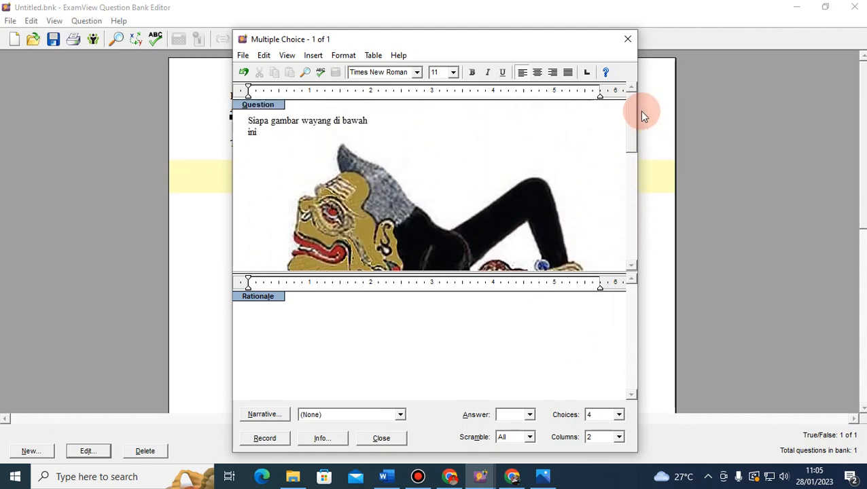
left_click(449, 199)
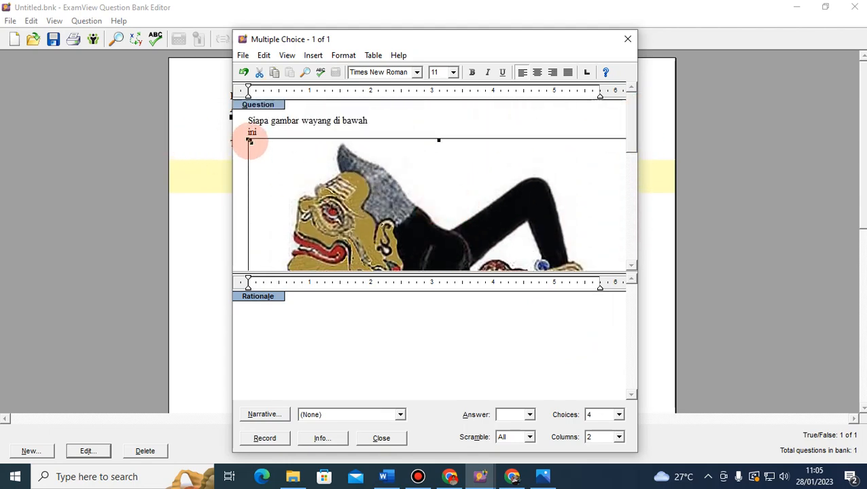
left_click_drag(250, 141, 290, 194)
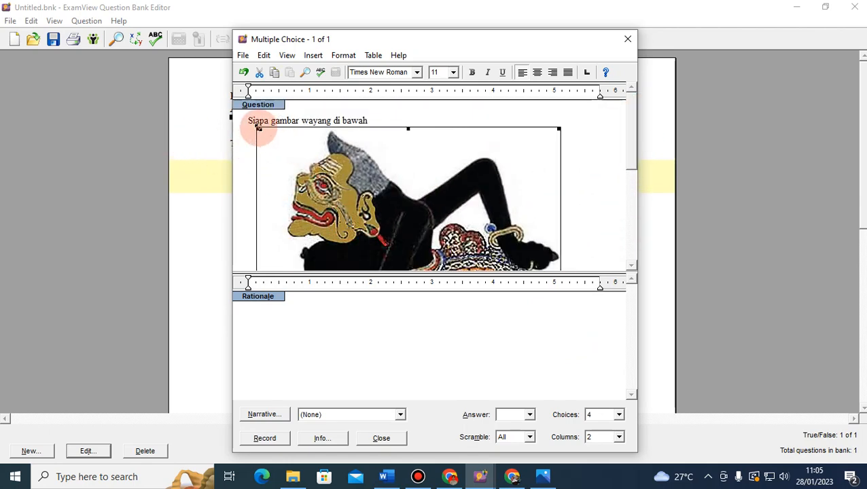
left_click_drag(259, 127, 298, 161)
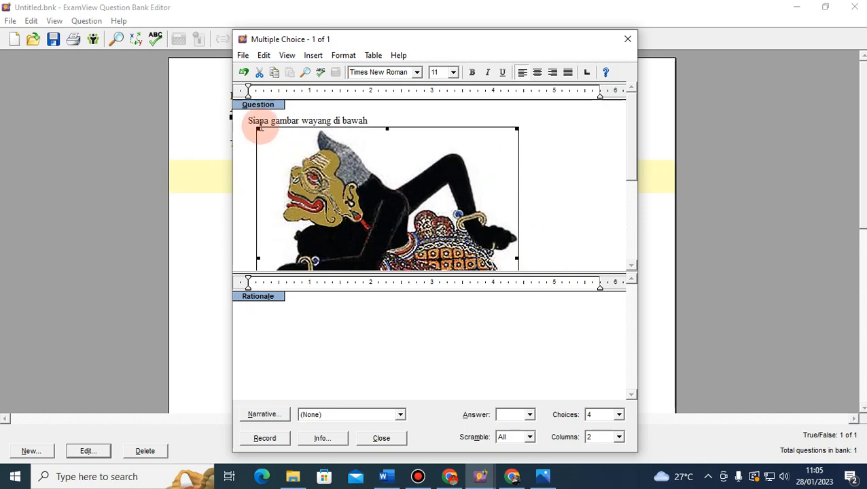
left_click_drag(259, 128, 283, 155)
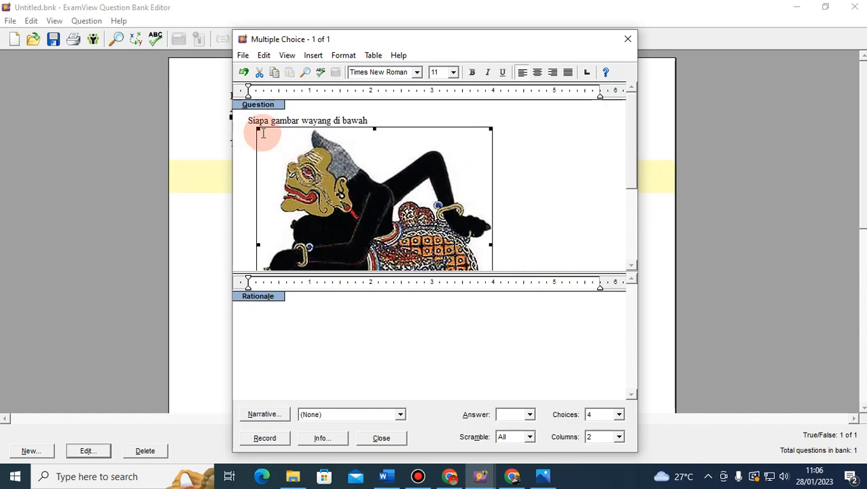
left_click_drag(259, 128, 288, 171)
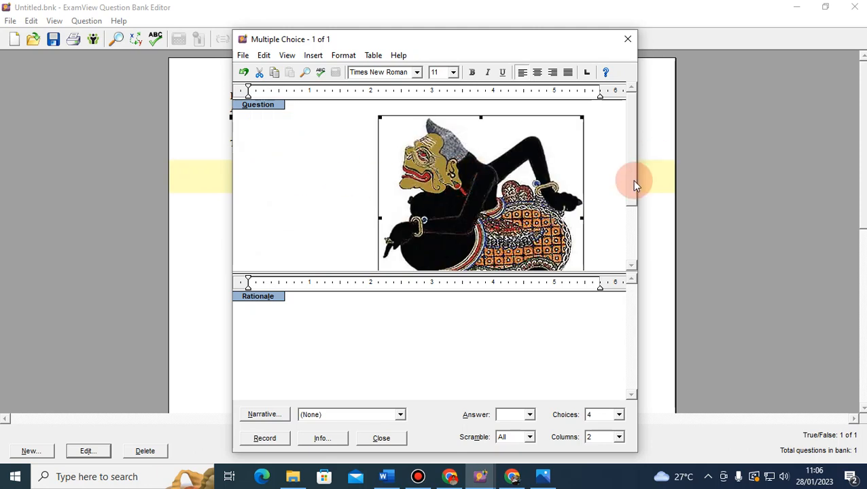
left_click(631, 265)
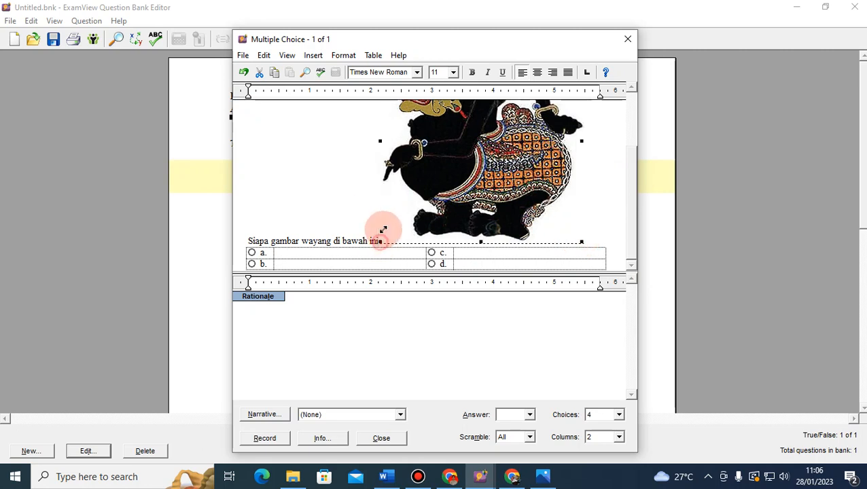
scroll(391, 208, "up", 2)
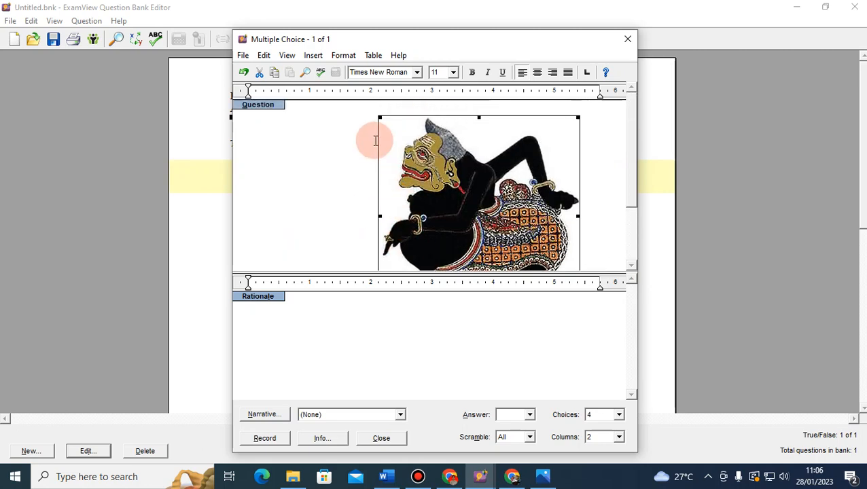
left_click_drag(381, 119, 364, 102)
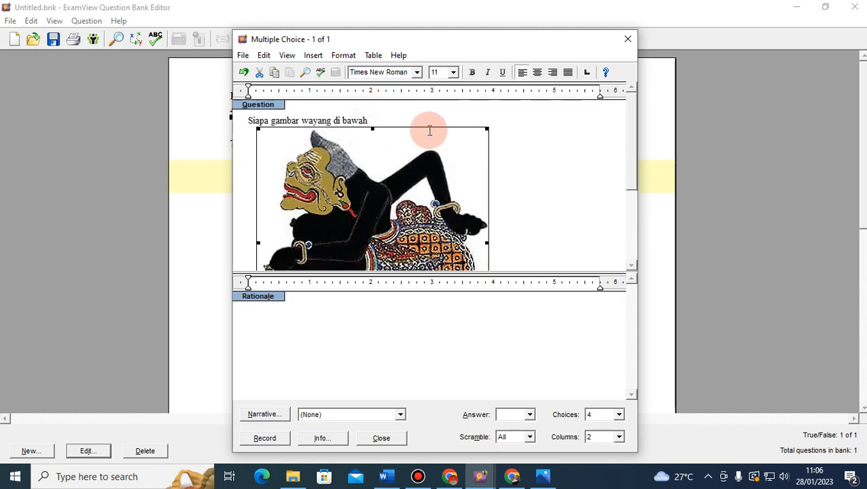
Fill in the four answer choices: a Gareng, b Petruk, c Semar and d Bagong
scroll(556, 180, "down", 3)
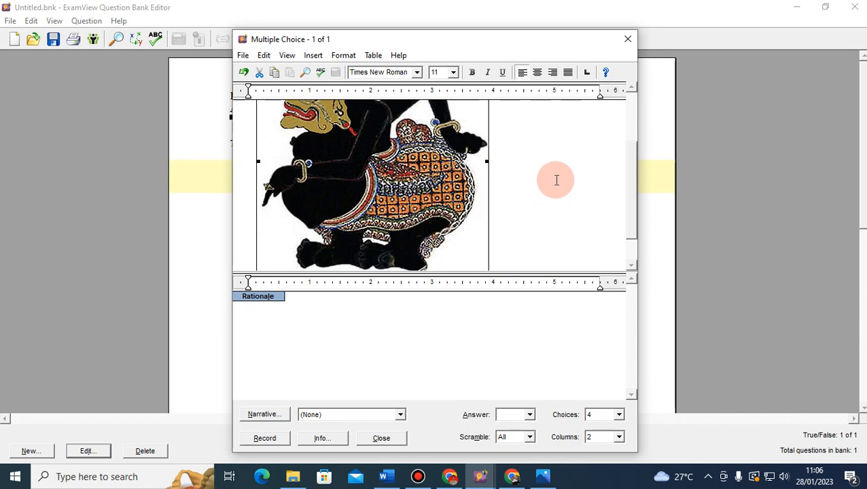
scroll(556, 180, "down", 1)
left_click(293, 252)
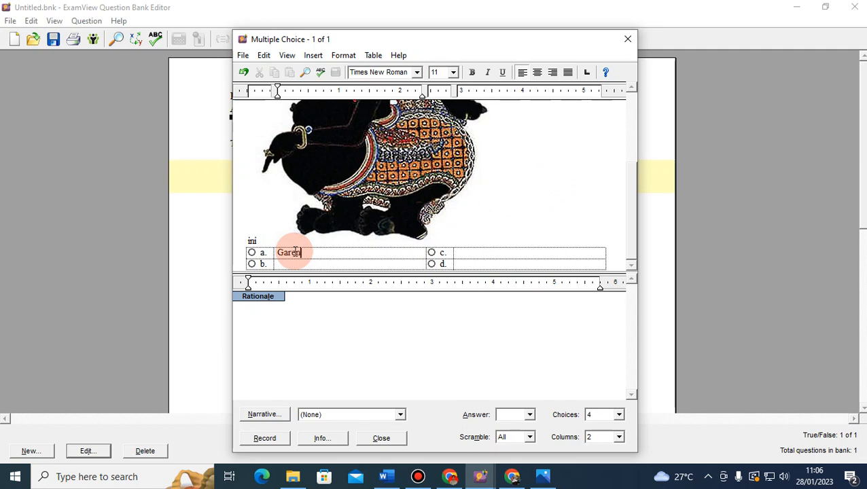
left_click(286, 267)
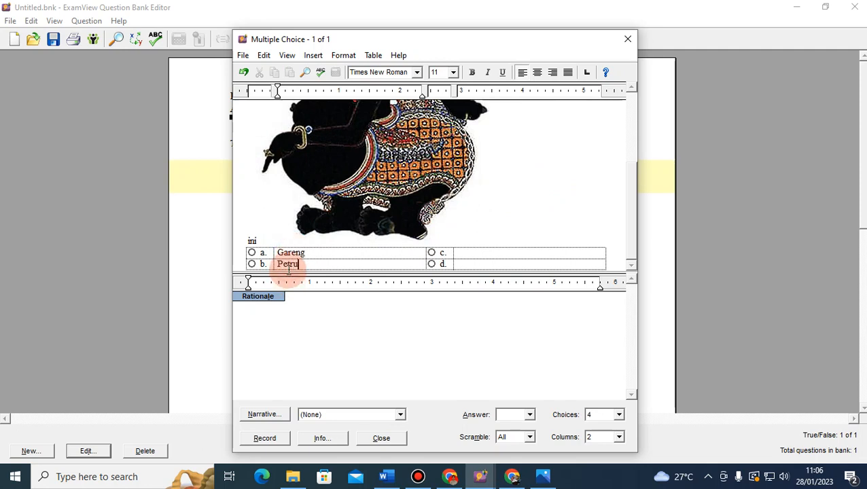
left_click(467, 257)
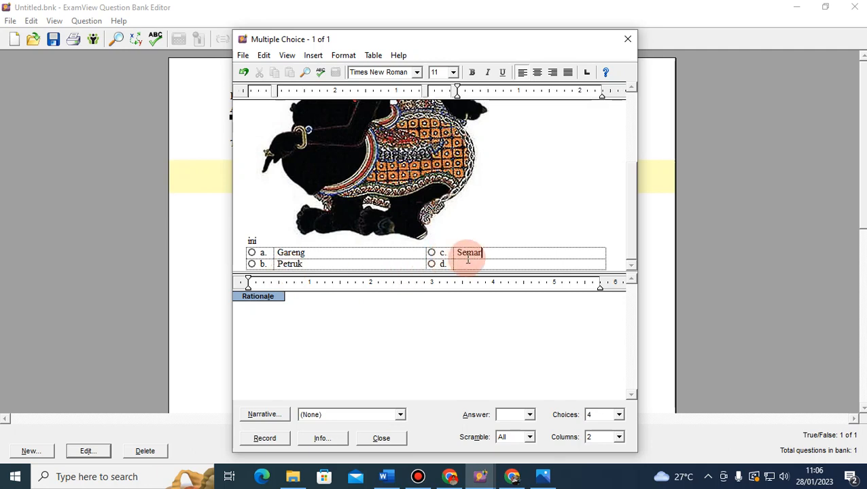
left_click(466, 265)
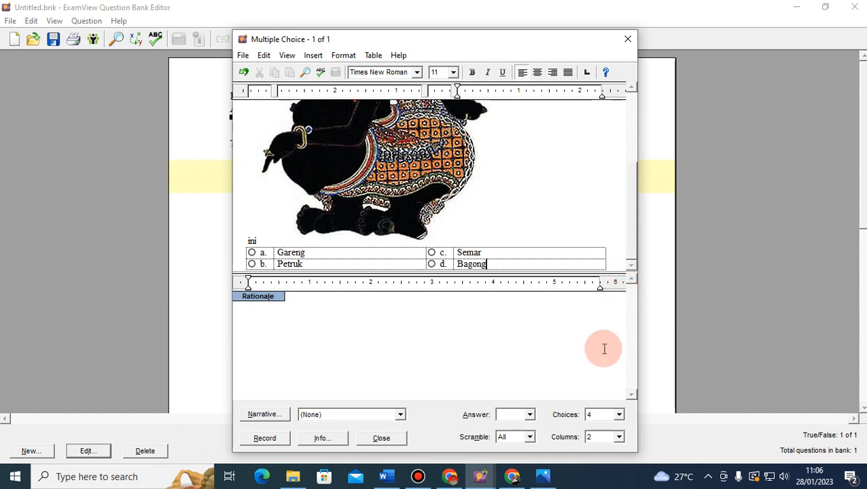
Set the Multiple Choice question's answer to c and record the question in the bank
left_click(531, 415)
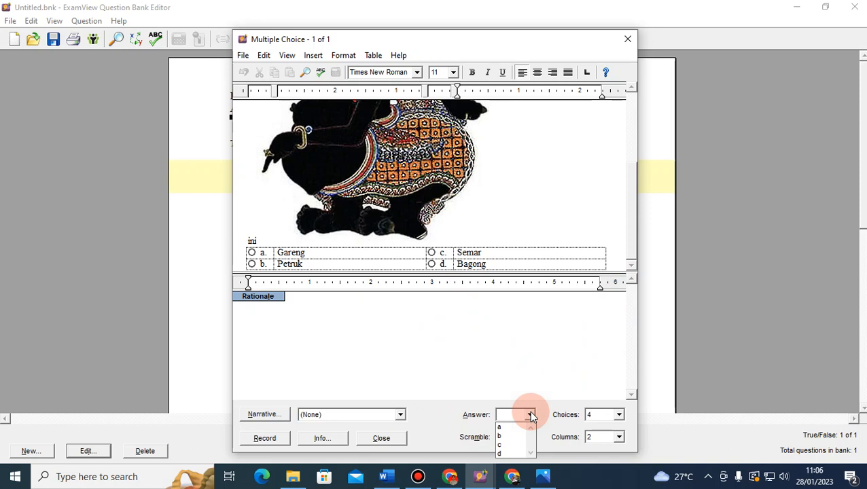
left_click(500, 444)
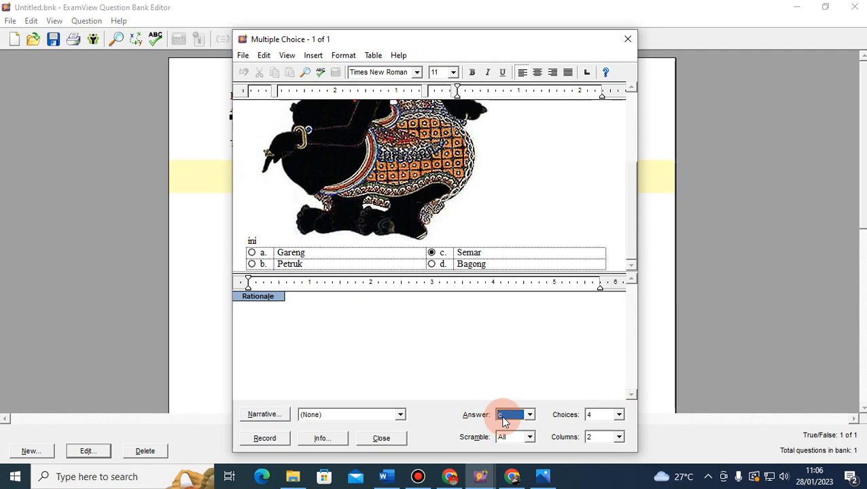
left_click(272, 439)
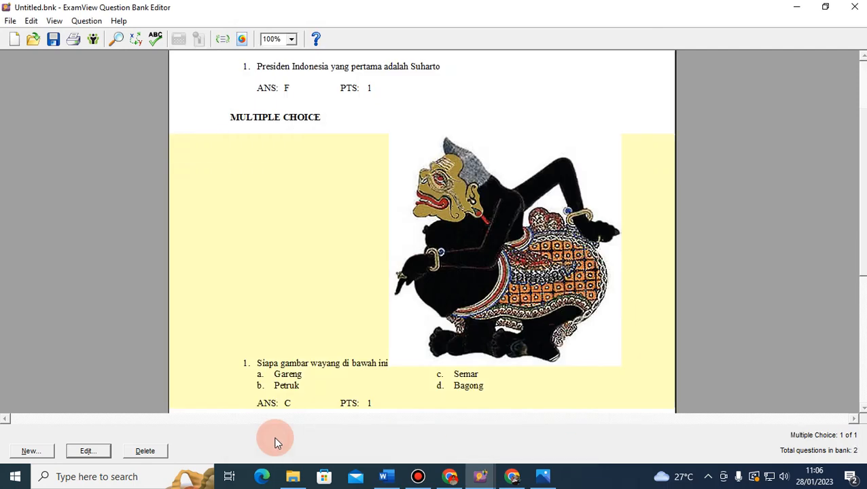
Review the recorded True/False and Multiple Choice questions with their answers in the question bank
scroll(326, 228, "down", 3)
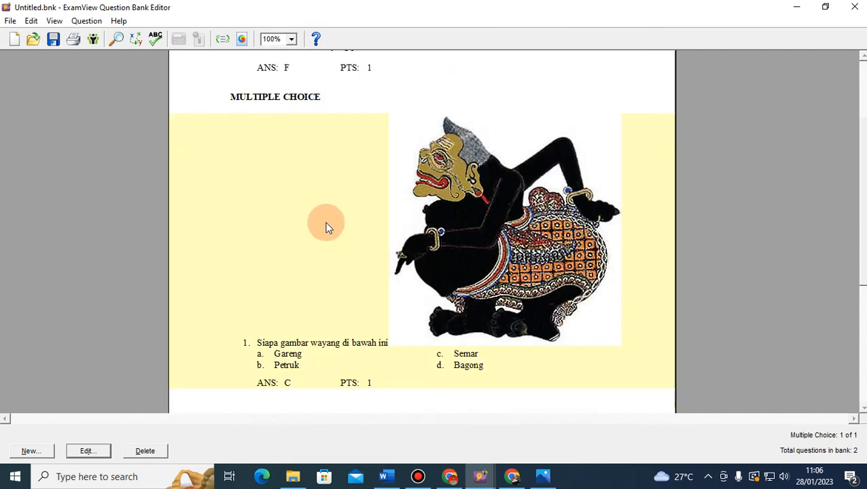
scroll(326, 228, "up", 3)
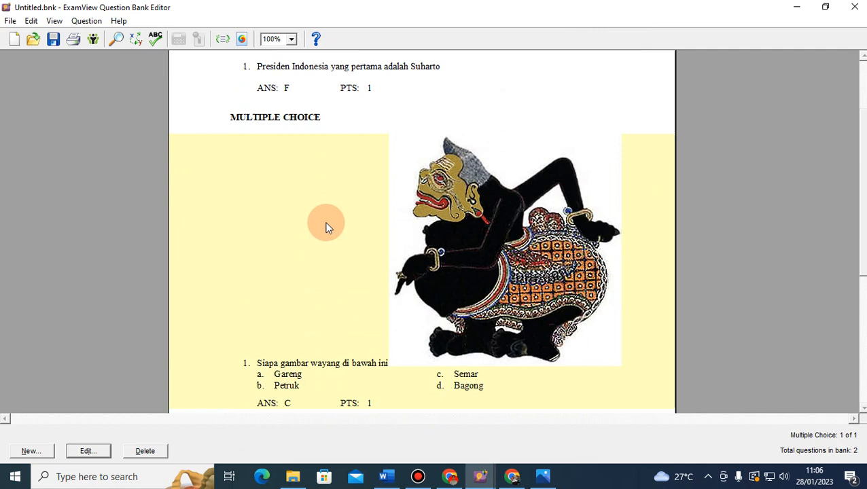
scroll(326, 228, "up", 3)
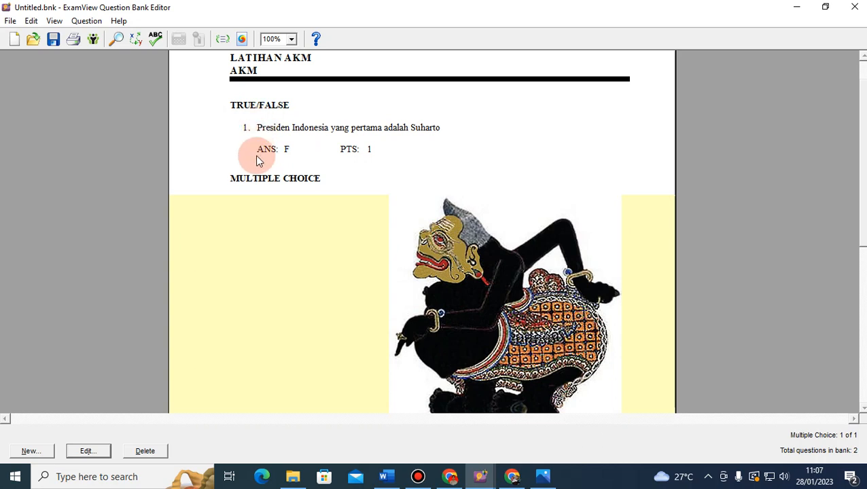
scroll(258, 191, "down", 2)
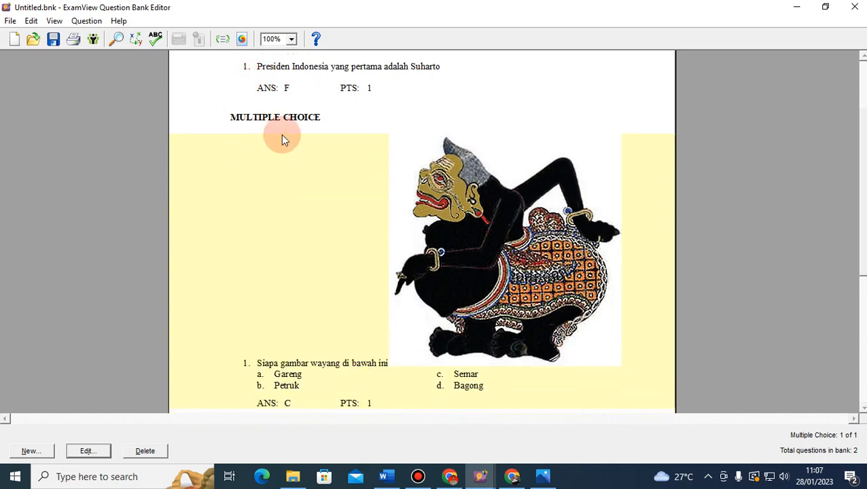
scroll(340, 259, "down", 2)
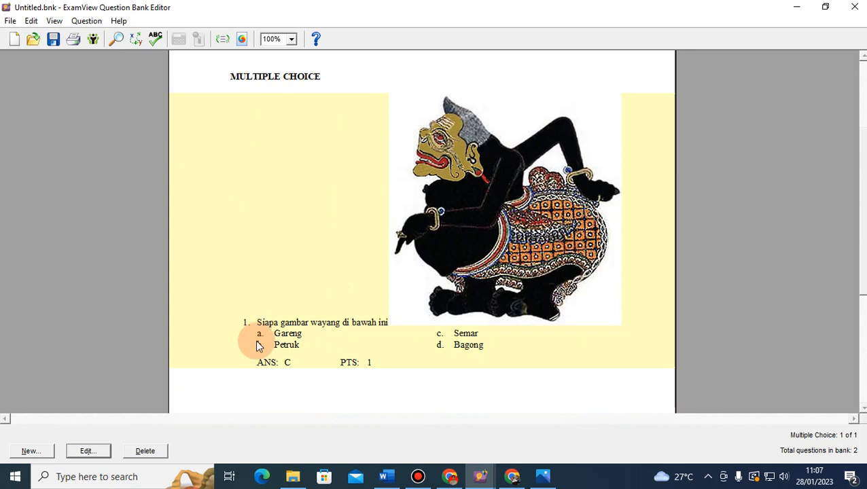
scroll(358, 351, "up", 4)
scroll(348, 311, "up", 1)
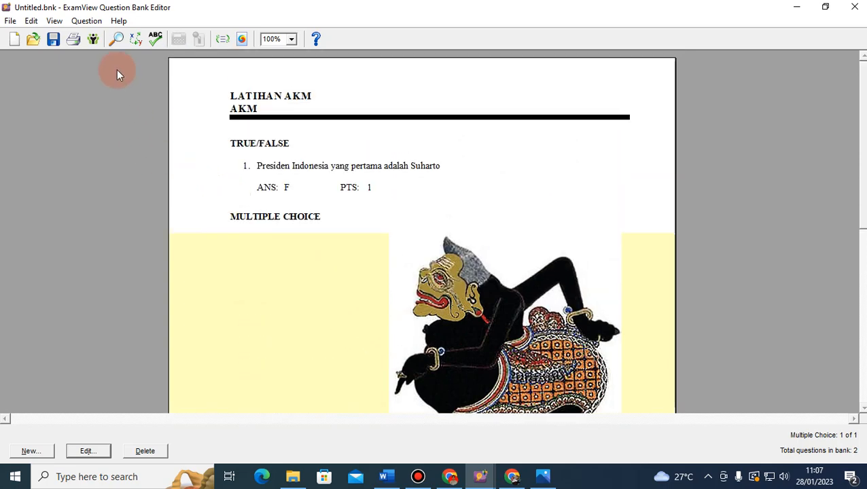
Start a new Multiple Response question in the question bank
left_click(86, 21)
mouse_move(102, 39)
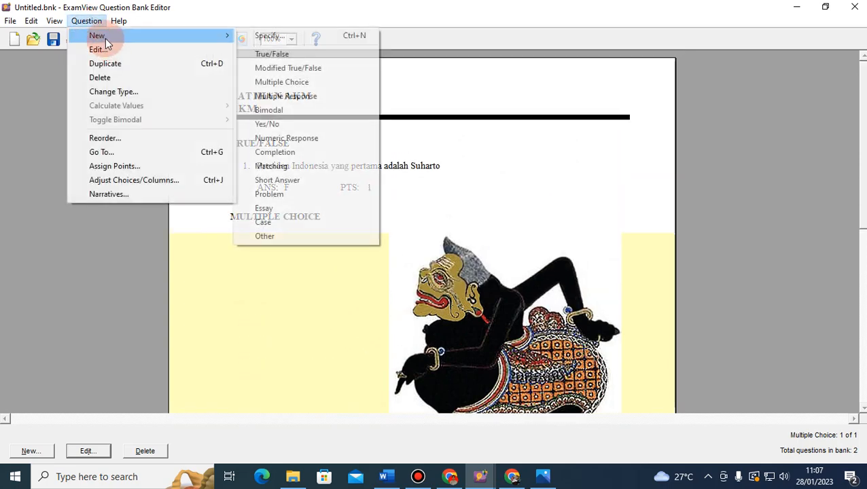
left_click(290, 98)
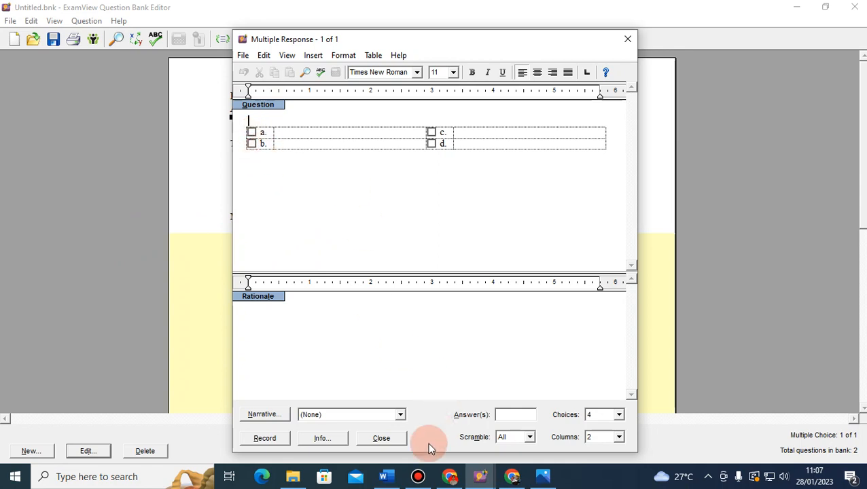
Check File Explorer's Pictures folder for images usable in the Multiple Response question, and return to its question area in ExamView
left_click(291, 477)
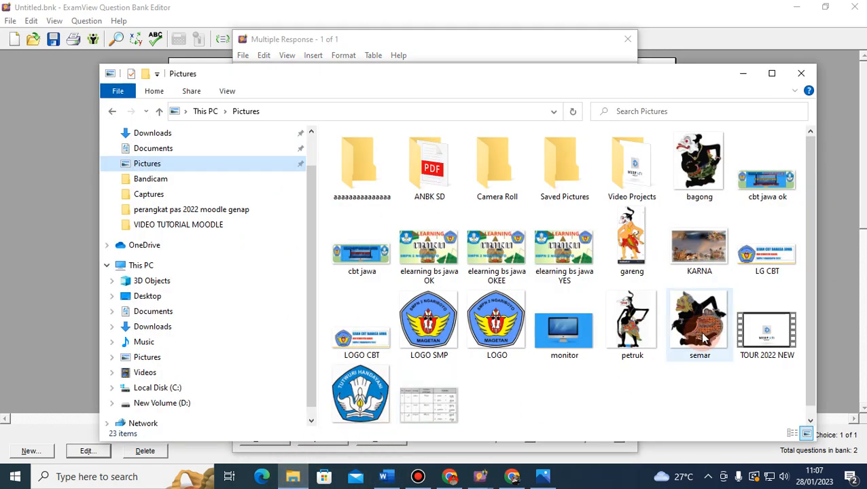
left_click_drag(811, 219, 810, 258)
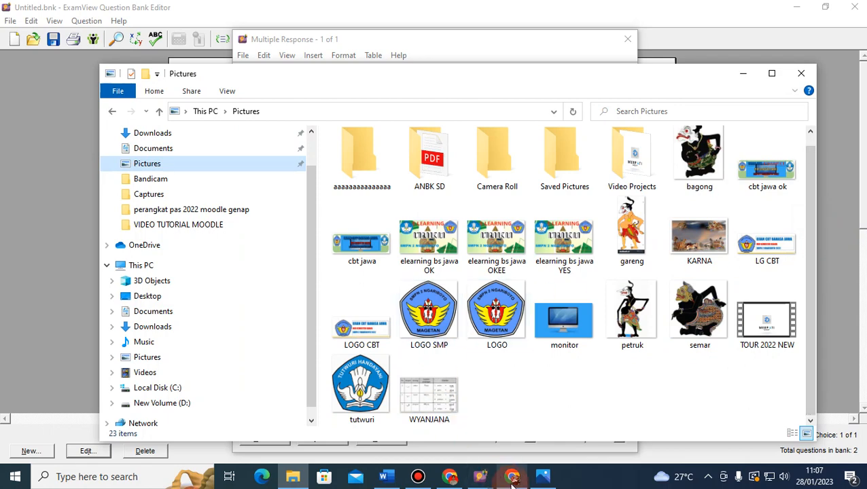
left_click(480, 476)
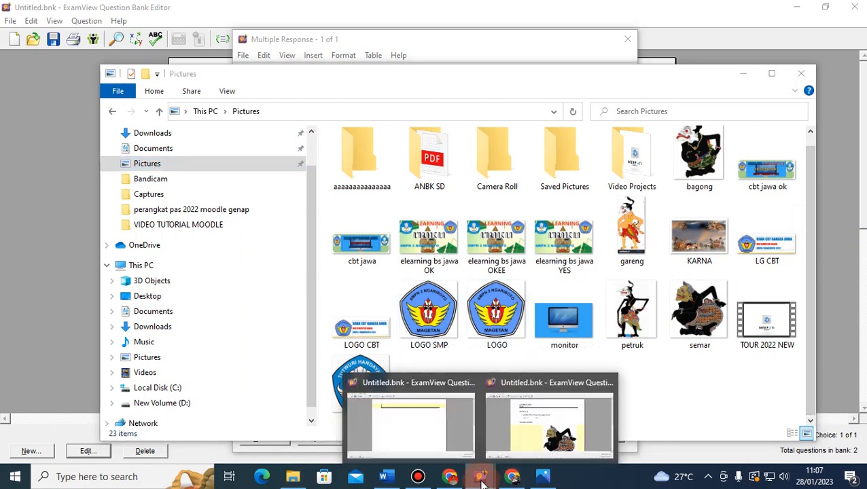
left_click(534, 446)
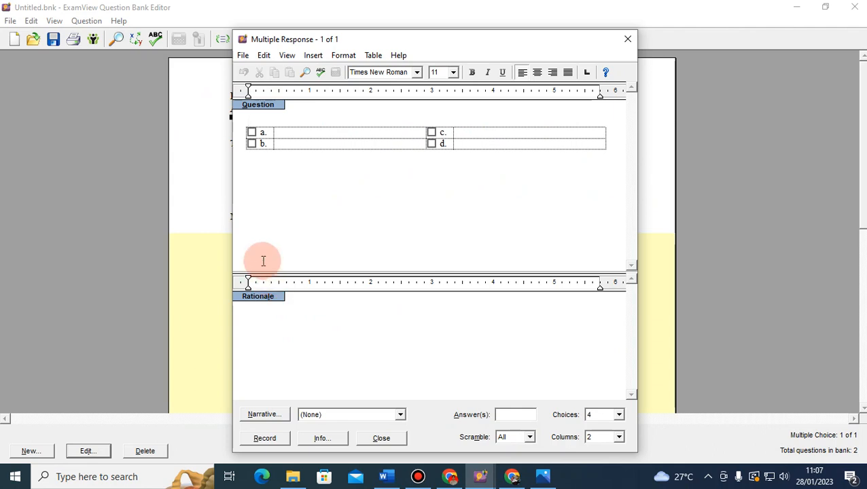
left_click(285, 203)
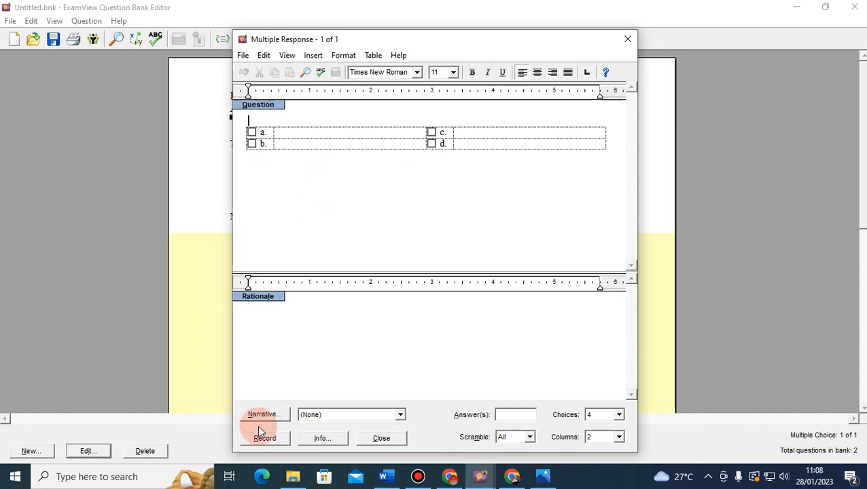
Browse the "akm kelas ok" and "VIDEO TOUR" folders on drive D: in File Explorer, and return to the Multiple Response question
left_click(292, 477)
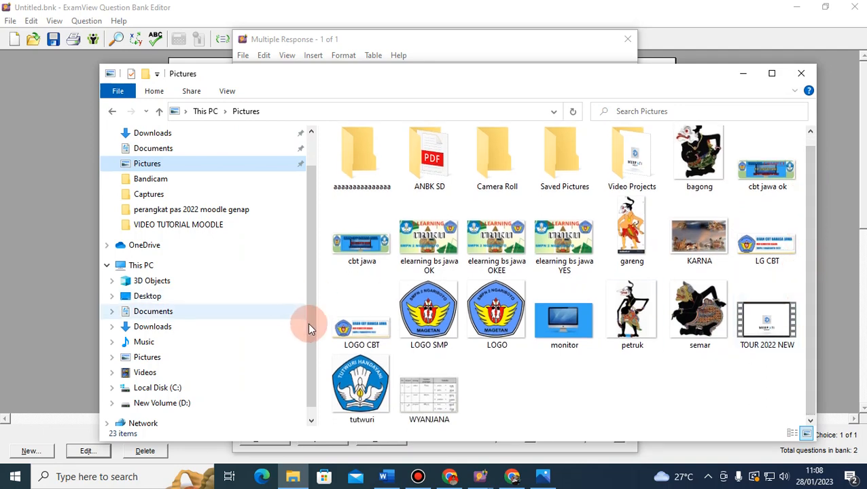
scroll(308, 324, "down", 1)
left_click(111, 392)
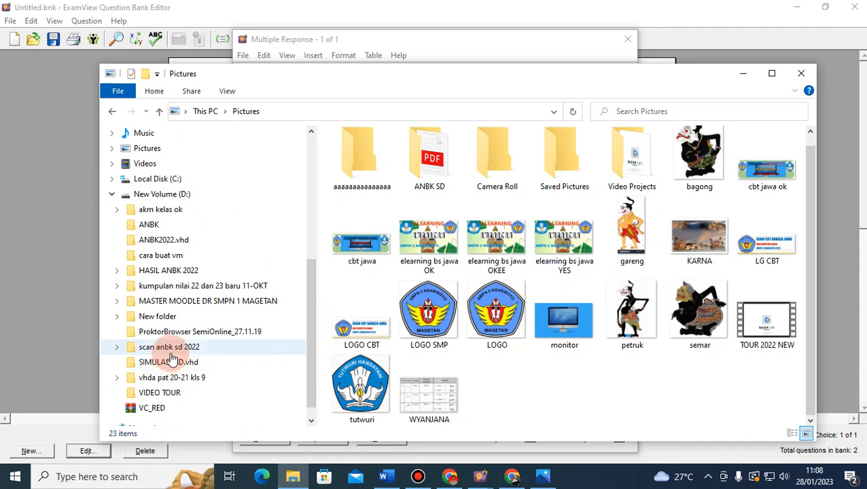
left_click(151, 212)
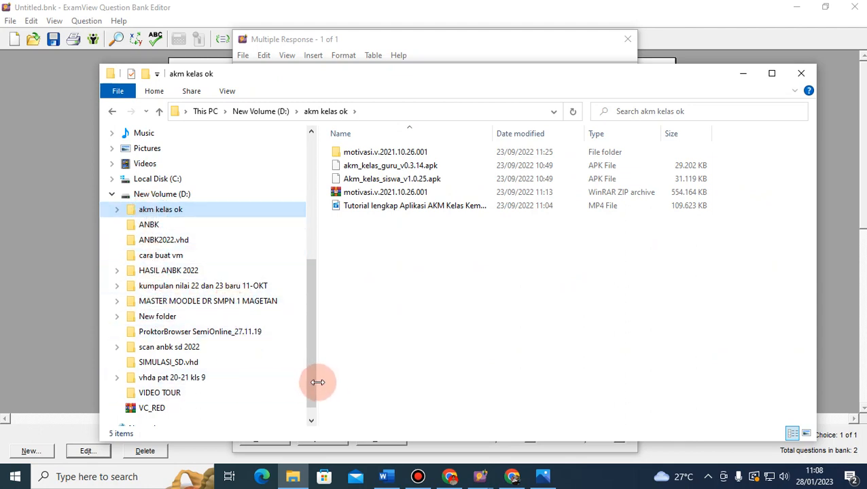
left_click(155, 394)
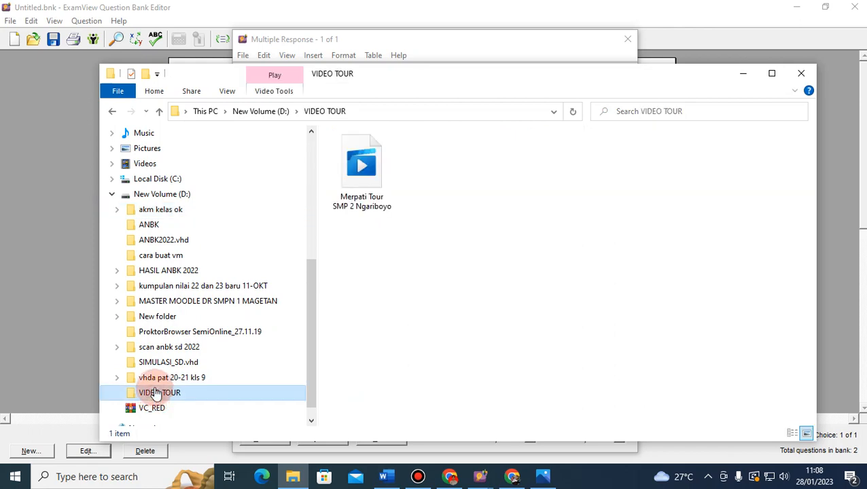
left_click(743, 73)
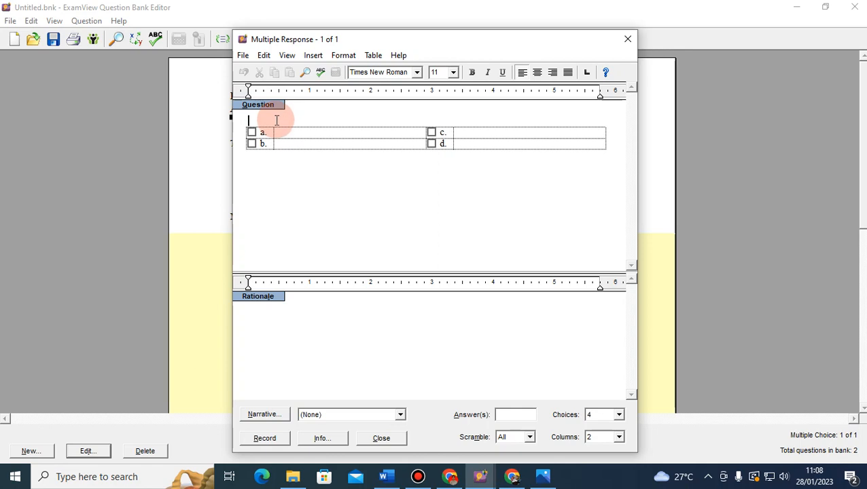
Enter the question "Sebutkan tokoh punakawan" with choices a "Semar", b "Bima", c "Arjuna" and d "Petruk"
type("Sebutkan tokoh punakawan")
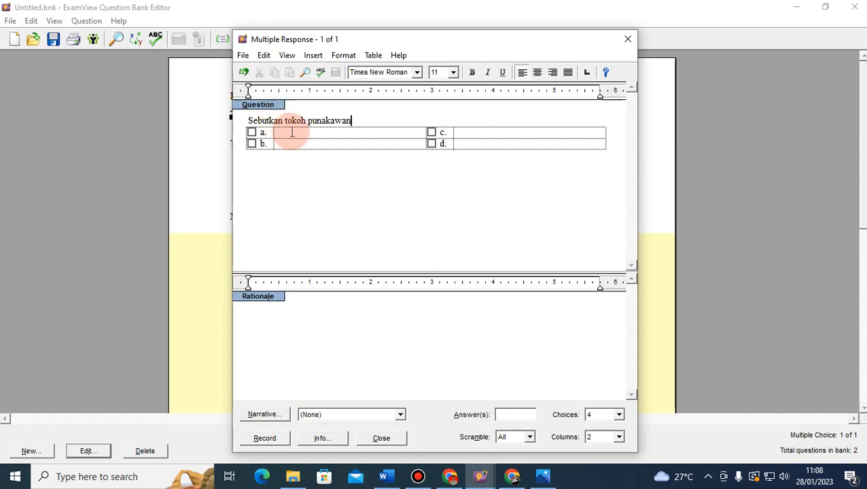
left_click(292, 132)
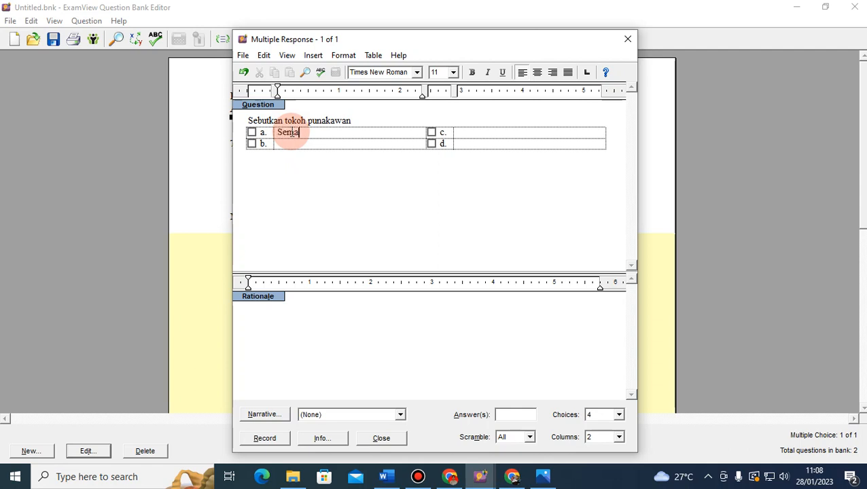
left_click(311, 146)
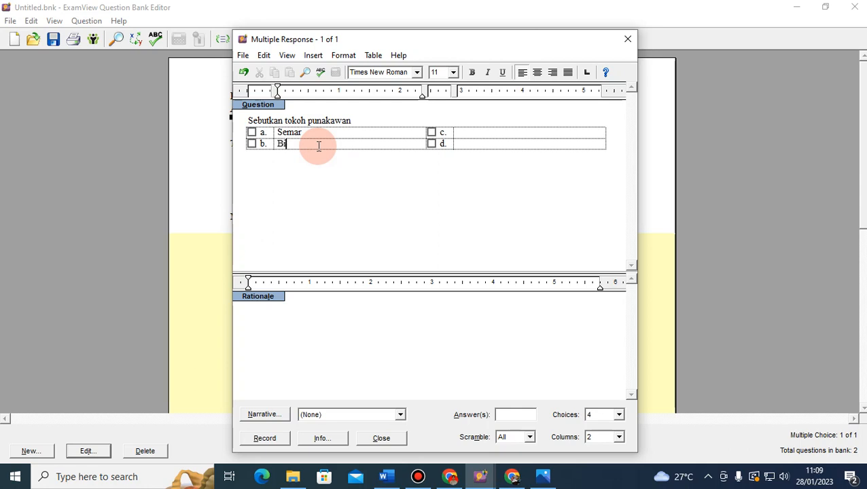
left_click(475, 132)
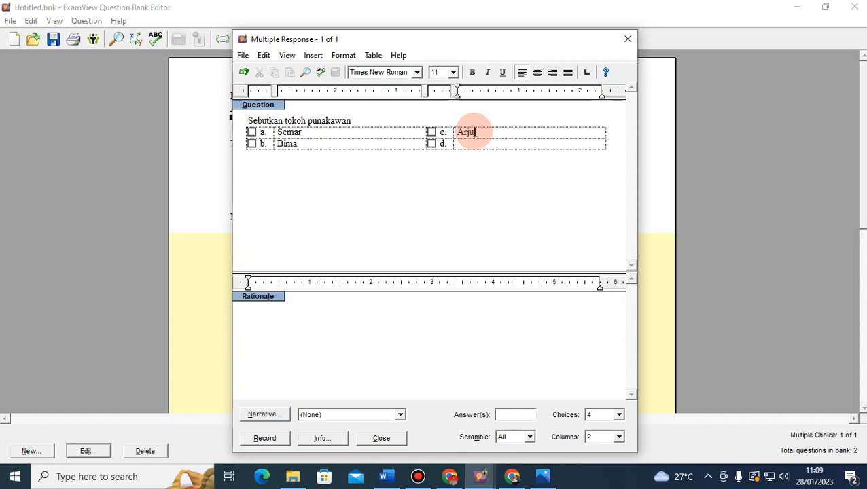
left_click(472, 144)
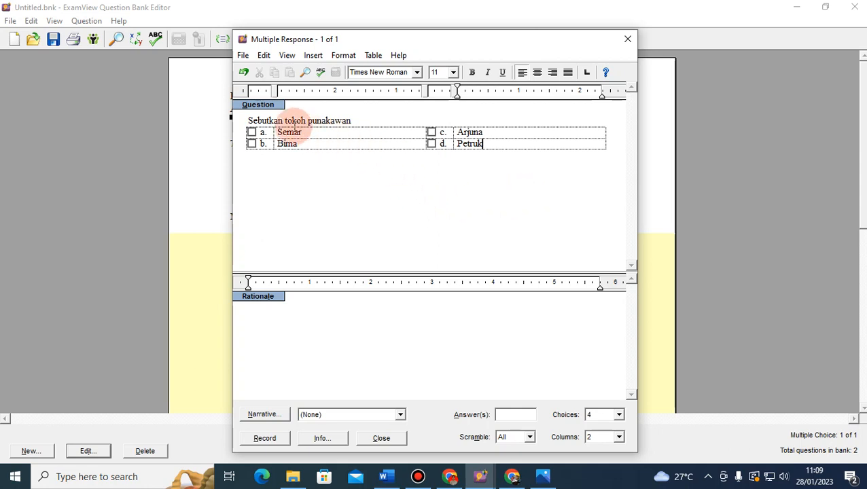
Mark choices a and d as the correct answers and record the Multiple Response question
left_click(252, 132)
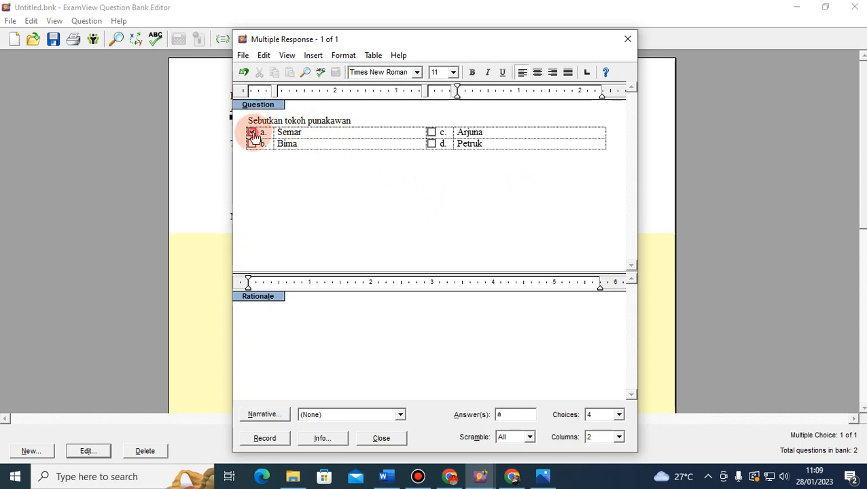
left_click(431, 144)
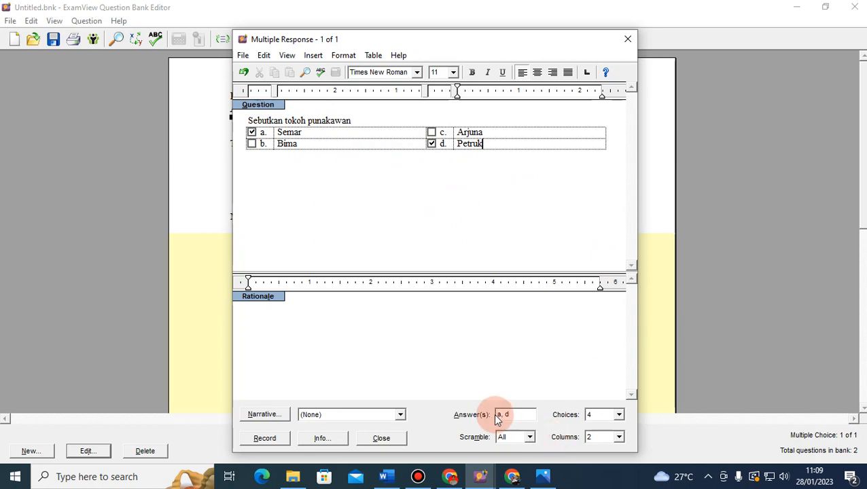
left_click(284, 439)
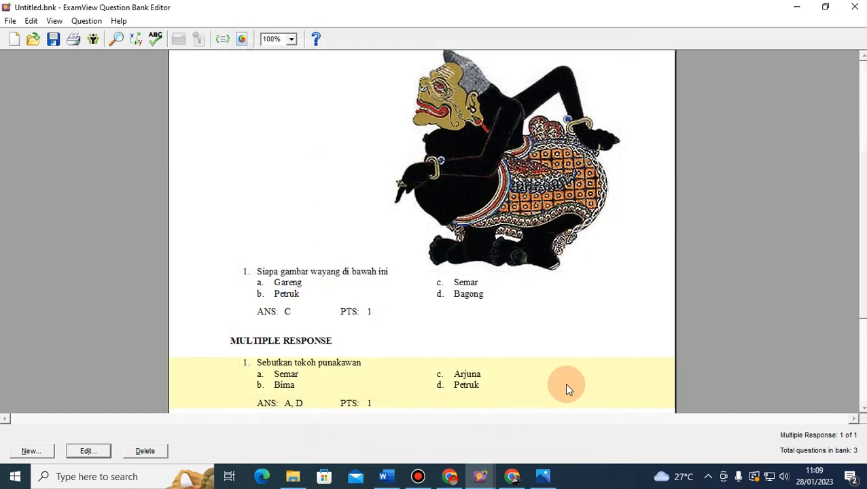
Review the recorded True/False, Multiple Choice and Multiple Response questions with their answers in the question bank
scroll(542, 355, "up", 3)
scroll(543, 355, "down", 2)
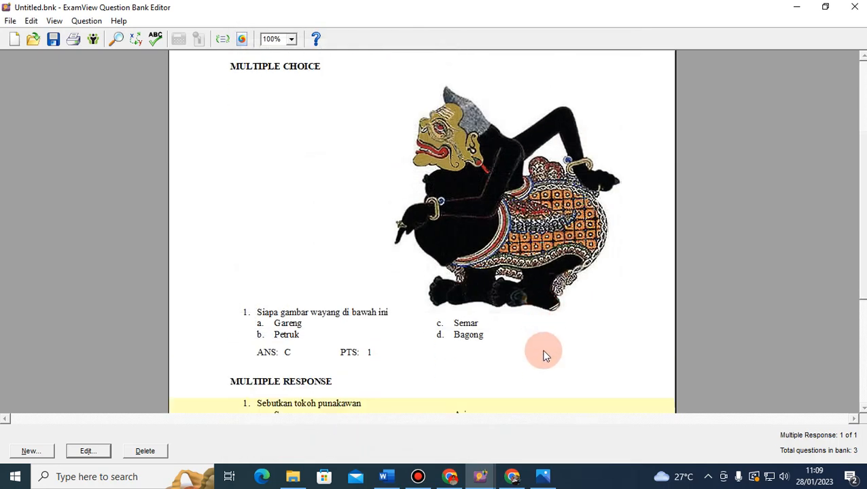
scroll(546, 354, "up", 3)
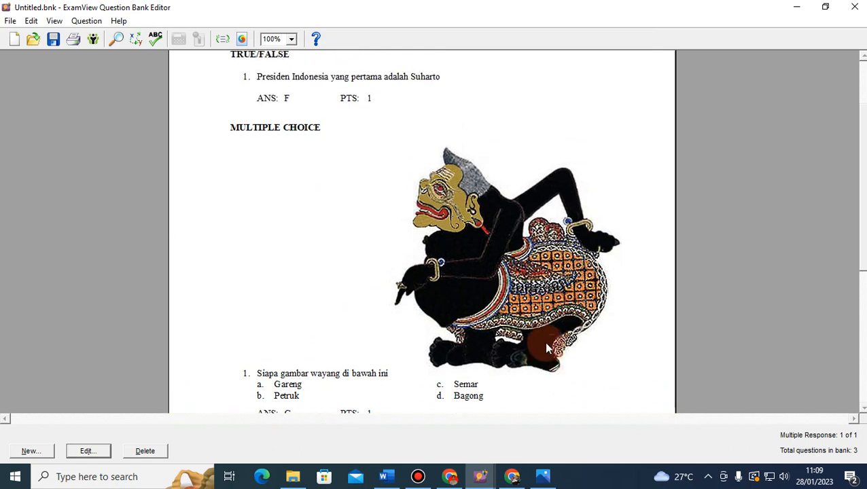
scroll(545, 349, "down", 1)
scroll(548, 348, "down", 1)
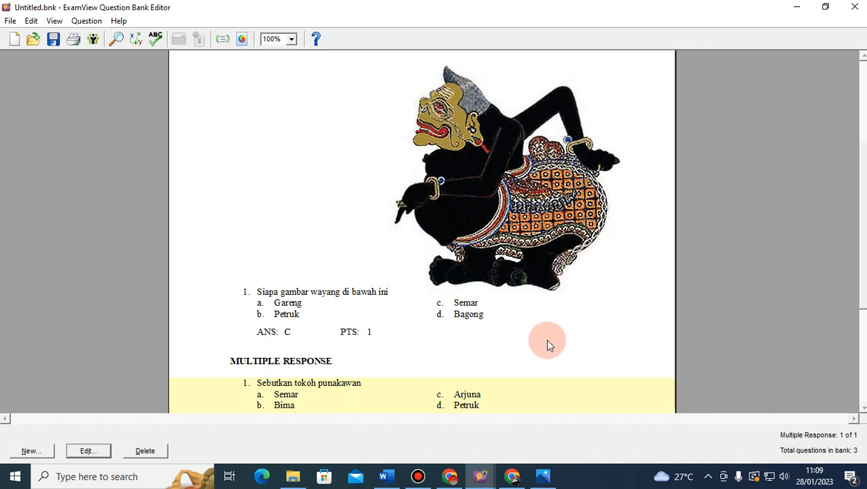
scroll(548, 345, "down", 1)
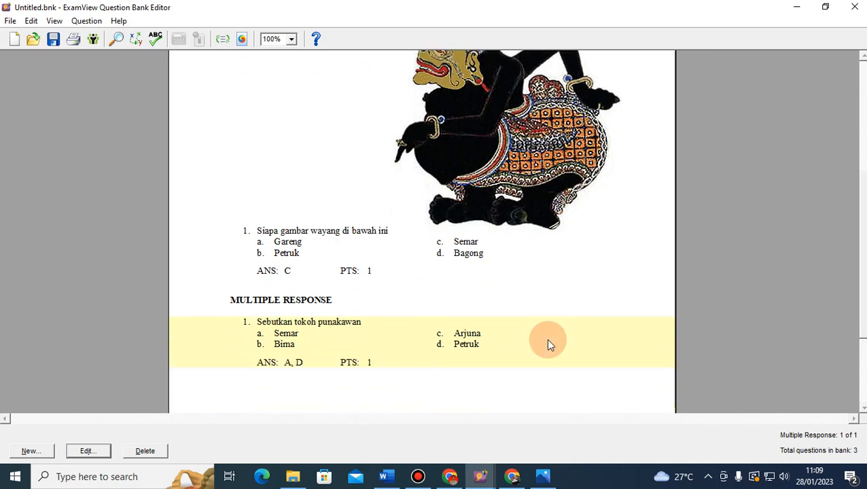
scroll(549, 345, "down", 1)
scroll(550, 344, "up", 1)
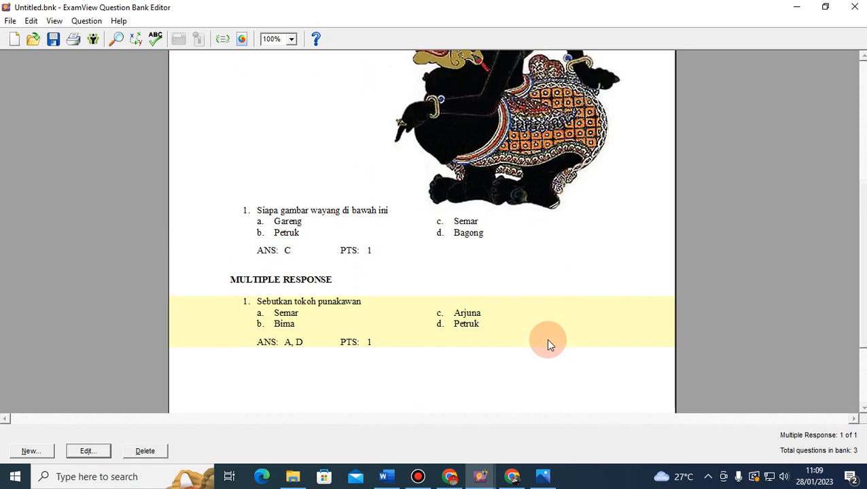
Start a new Matching question with the instruction "Jodohkan gambar wayang di bawah ini"
left_click(86, 20)
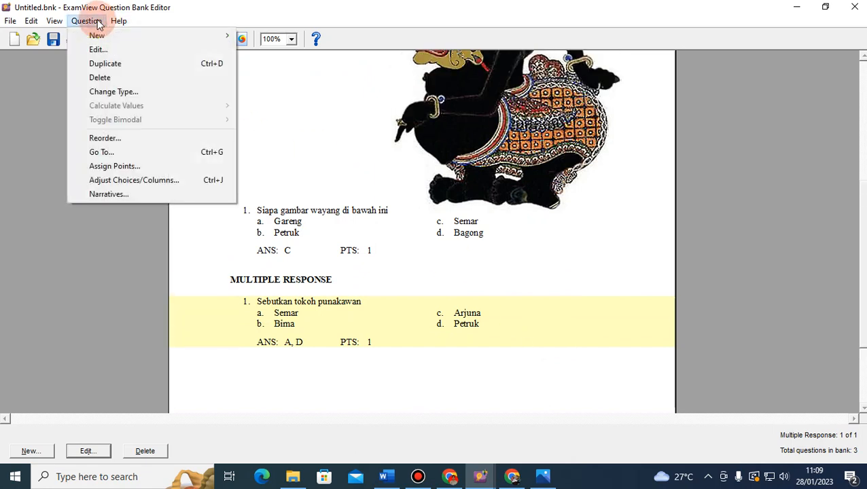
mouse_move(164, 34)
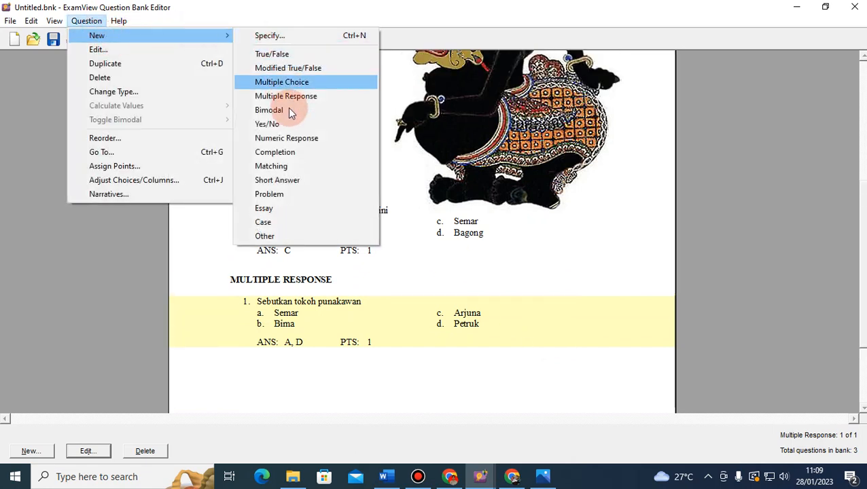
left_click(294, 167)
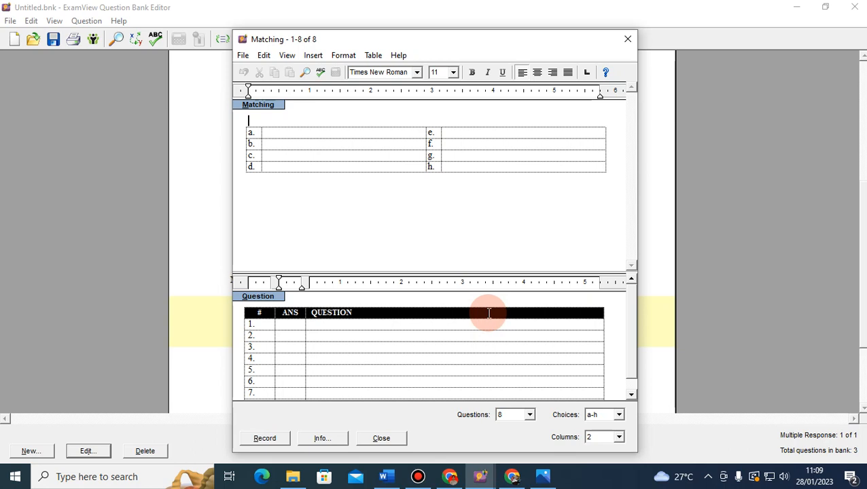
type("Jodohkan gambar wayang di bawah ini")
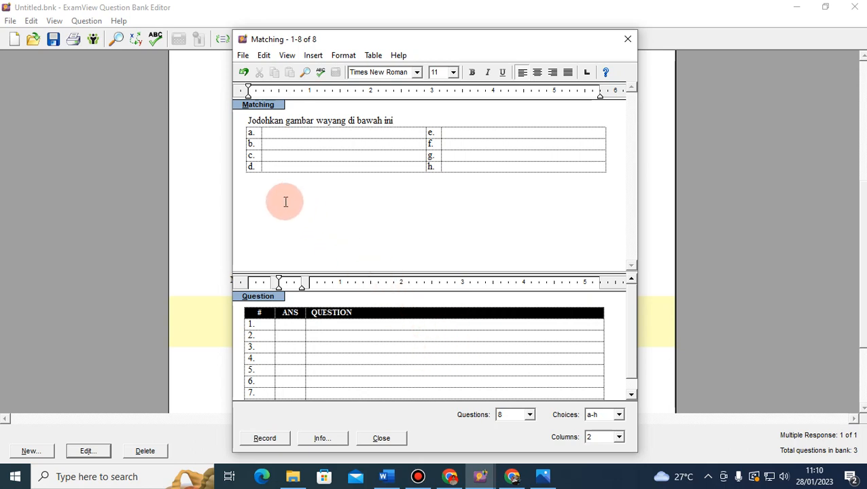
Insert the JPEG picture "bagong" from the Pictures folder into choice a of the Matching question
left_click(273, 134)
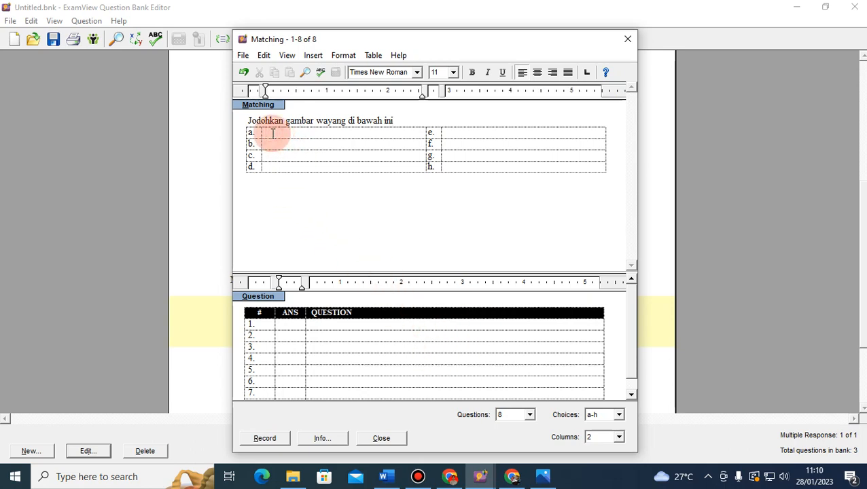
left_click(314, 55)
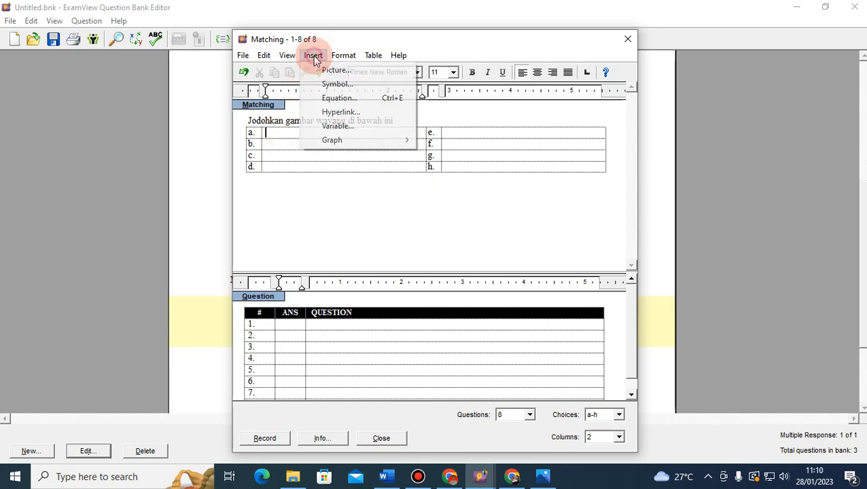
left_click(326, 70)
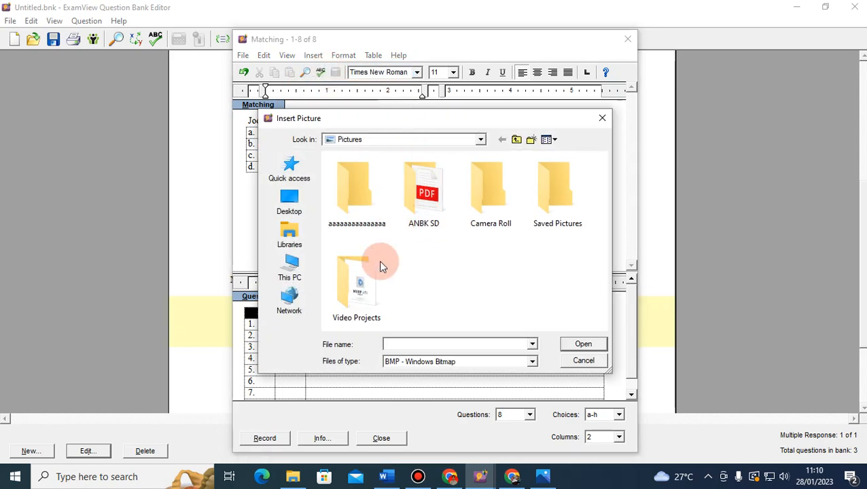
left_click(532, 363)
left_click(515, 385)
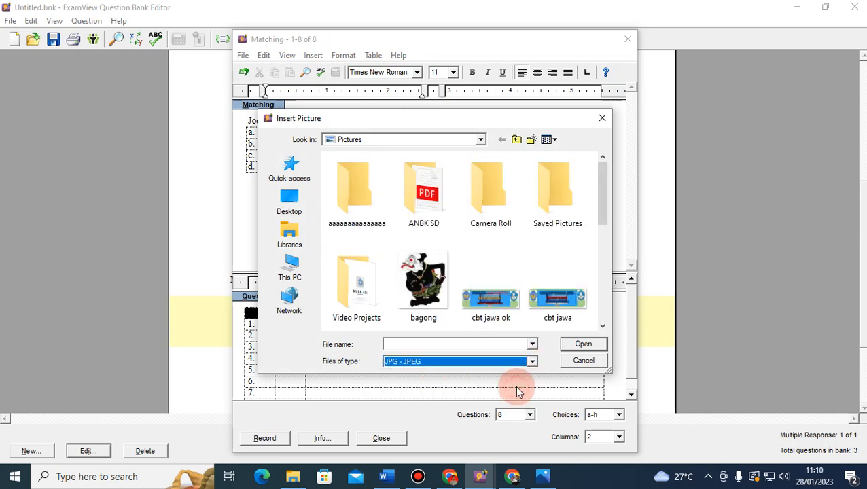
left_click(421, 289)
left_click(587, 344)
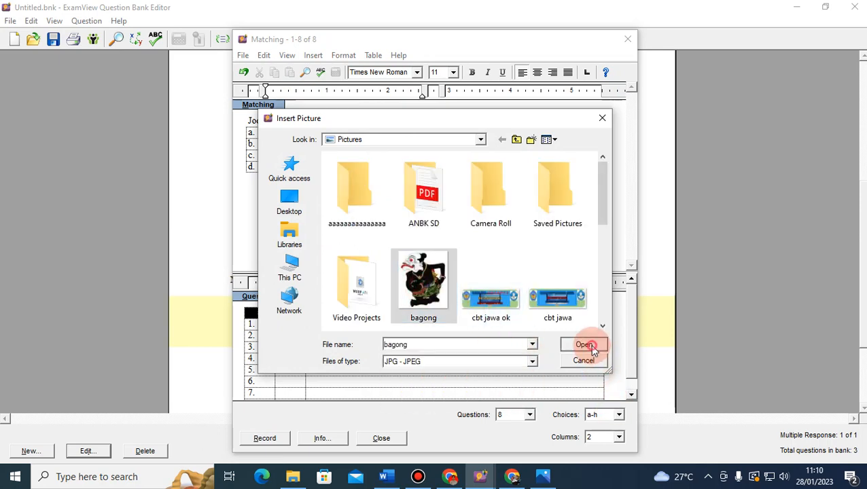
Insert the JPEG picture "petruk" from the Pictures folder into choice b of the Matching question
left_click(293, 217)
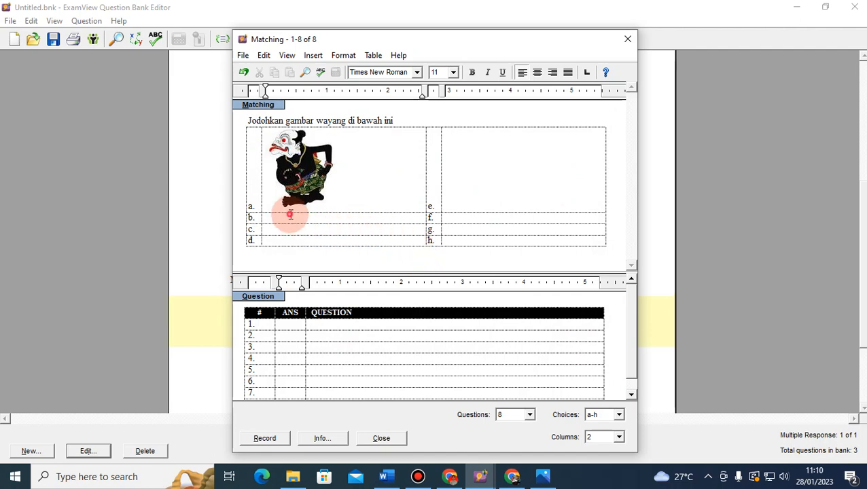
left_click(314, 56)
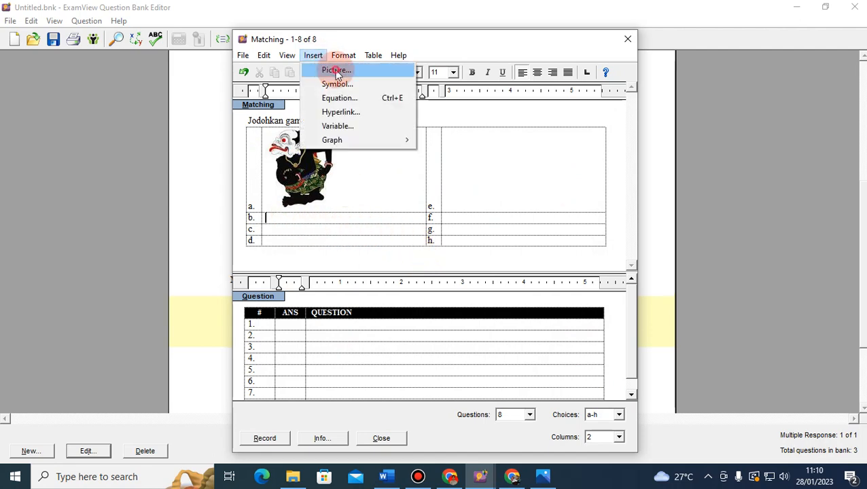
left_click(336, 72)
left_click(423, 361)
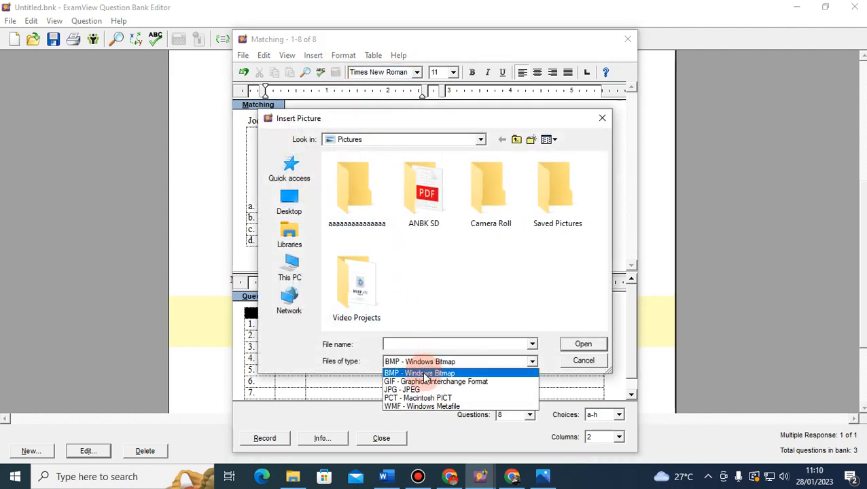
left_click(421, 390)
left_click_drag(604, 220, 606, 289)
left_click(557, 259)
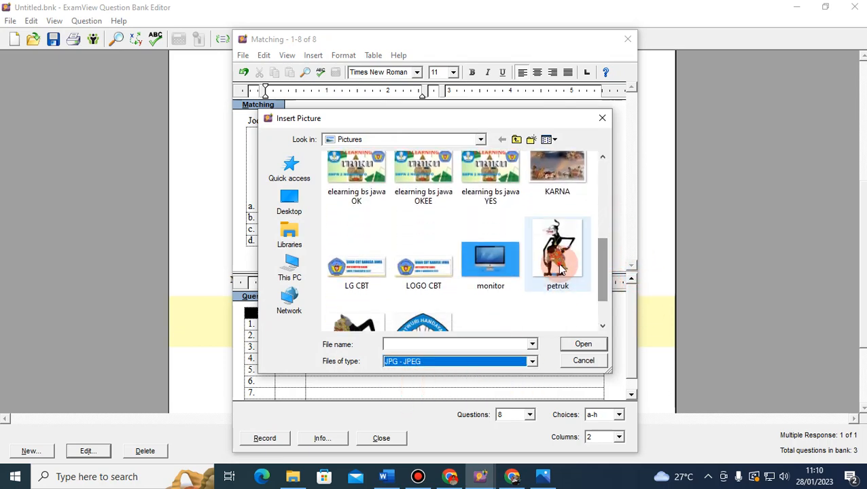
left_click(583, 344)
Shrink the petruk picture in choice b so it fits within its column
left_click(422, 200)
scroll(398, 175, "up", 5)
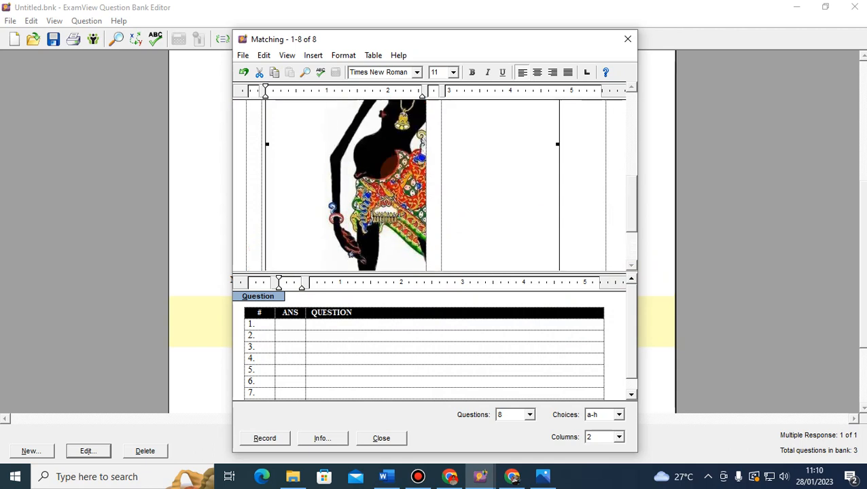
scroll(400, 170, "up", 5)
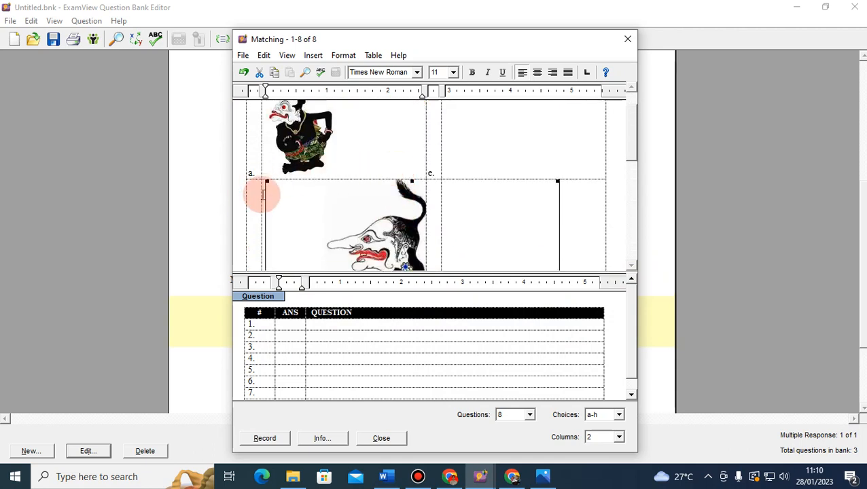
mouse_move(270, 182)
left_mouse_down()
mouse_move(303, 207)
mouse_move(267, 181)
left_mouse_up()
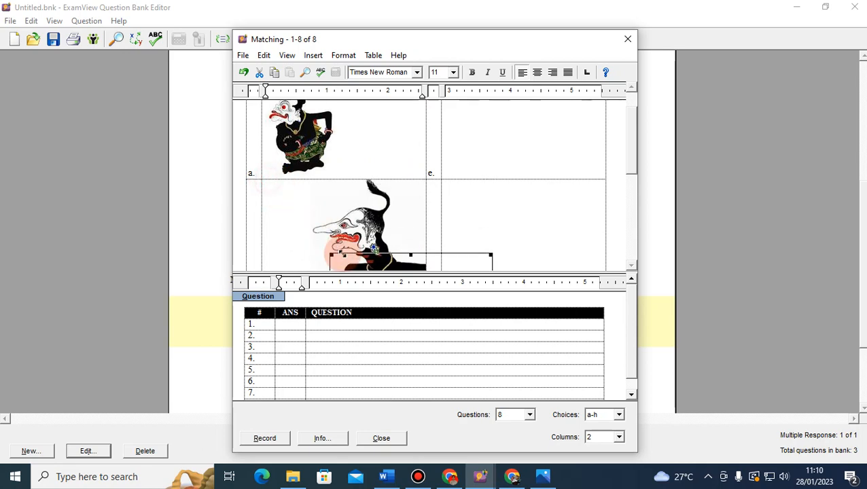
left_click_drag(265, 181, 290, 195)
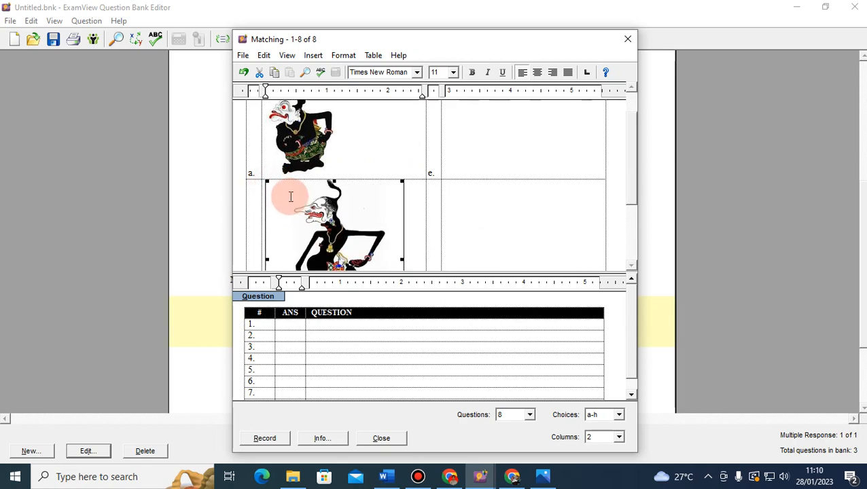
Enlarge the bagong picture in choice a to roughly the width of the petruk picture
left_click(323, 134)
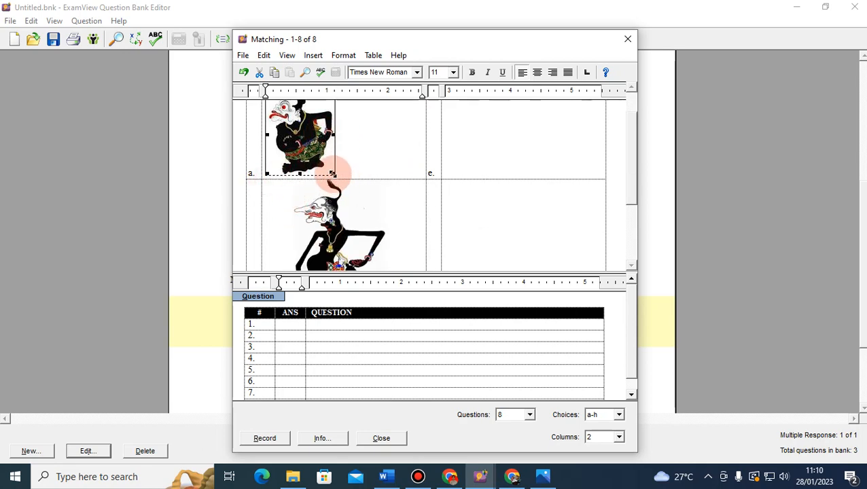
left_click_drag(334, 174, 372, 218)
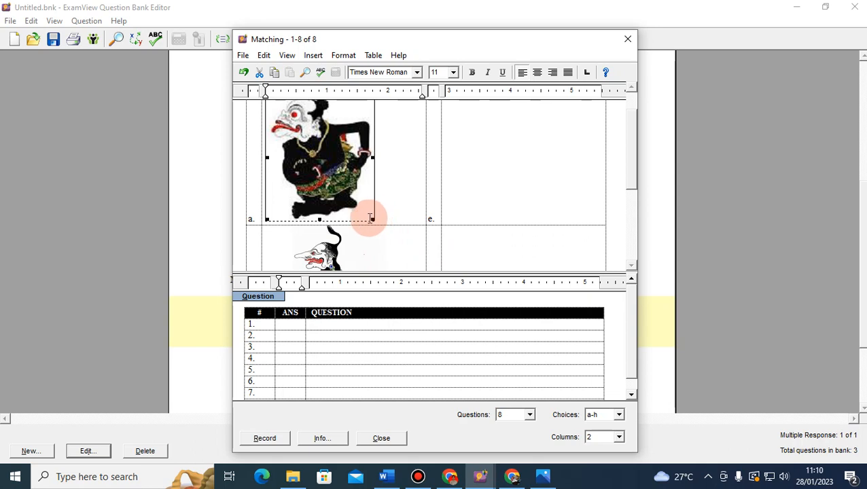
scroll(360, 178, "up", 1)
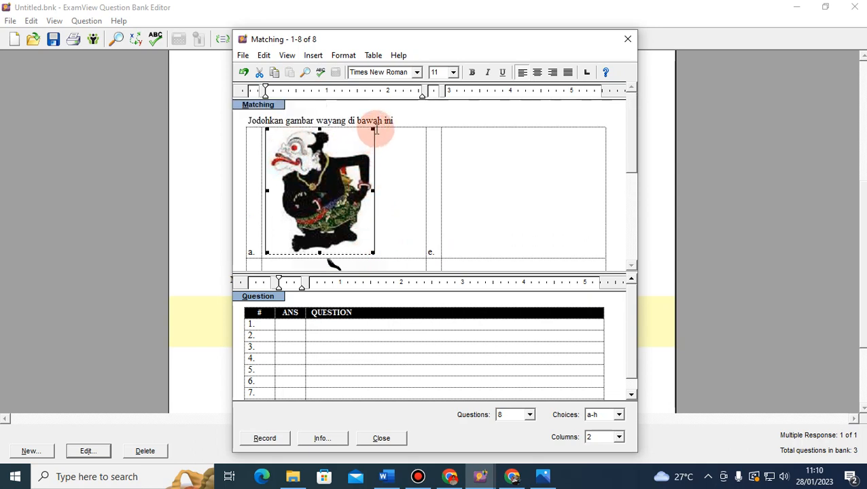
left_click_drag(374, 128, 393, 122)
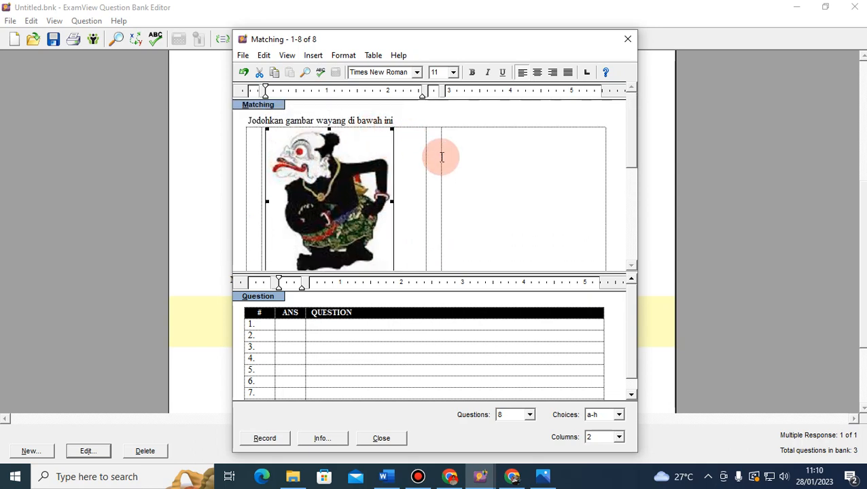
scroll(441, 160, "down", 2)
scroll(442, 163, "down", 4)
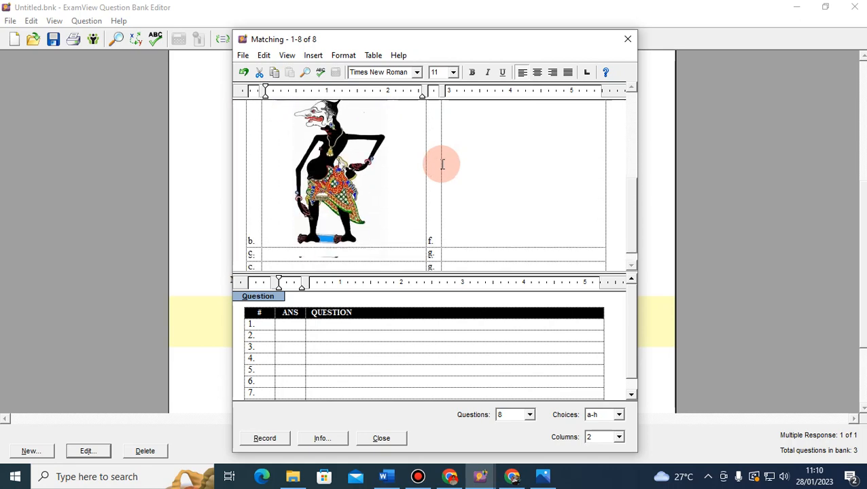
Insert the JPEG picture "semar" from the Pictures folder into choice c of the Matching question
left_click(276, 254)
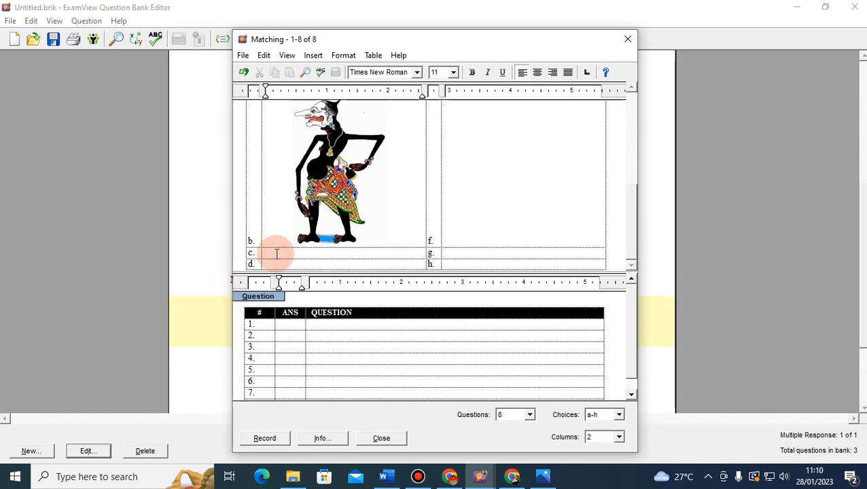
left_click(316, 56)
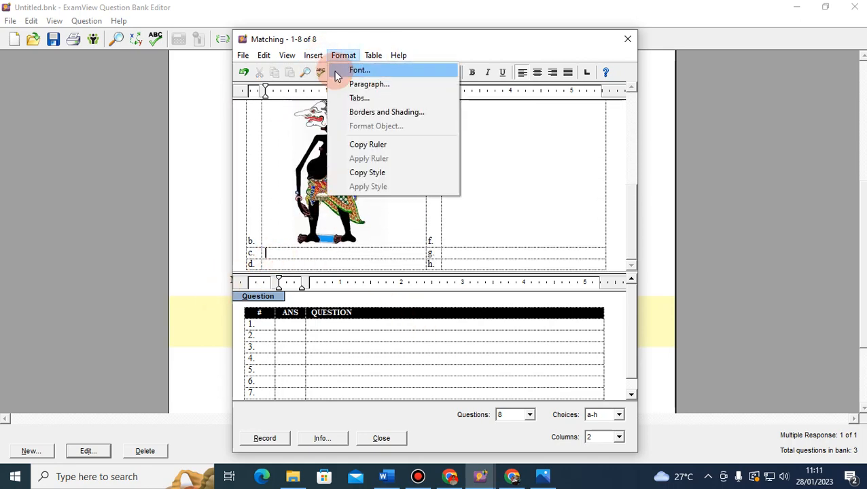
left_click(331, 69)
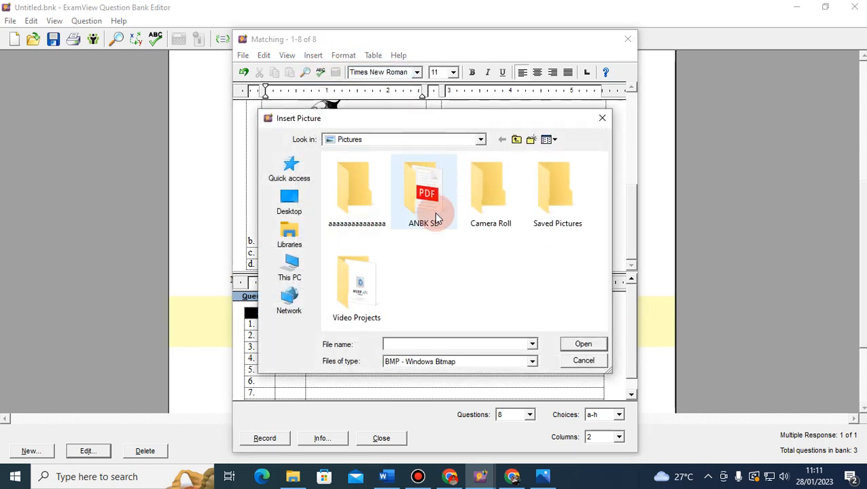
left_click(528, 361)
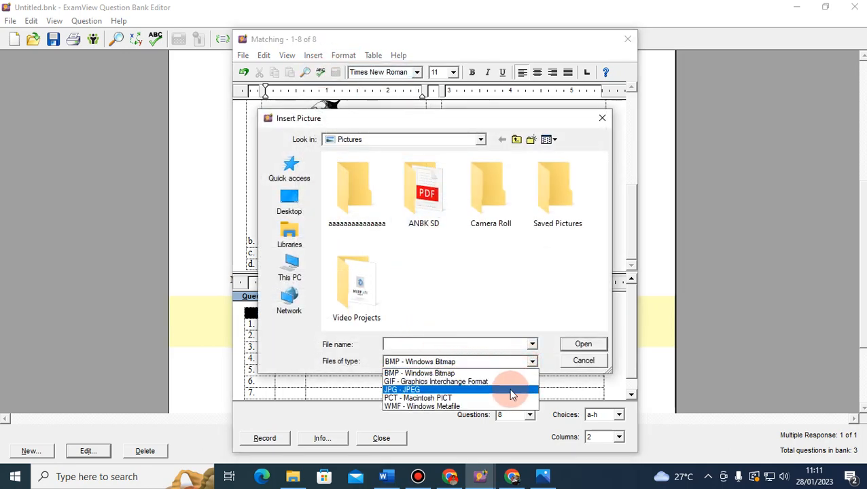
left_click(511, 392)
left_click_drag(603, 216, 600, 314)
left_click(356, 289)
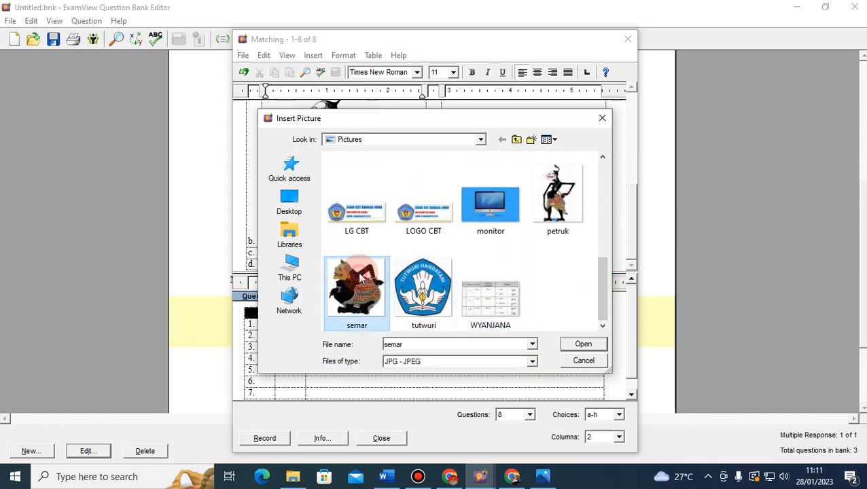
left_click(583, 344)
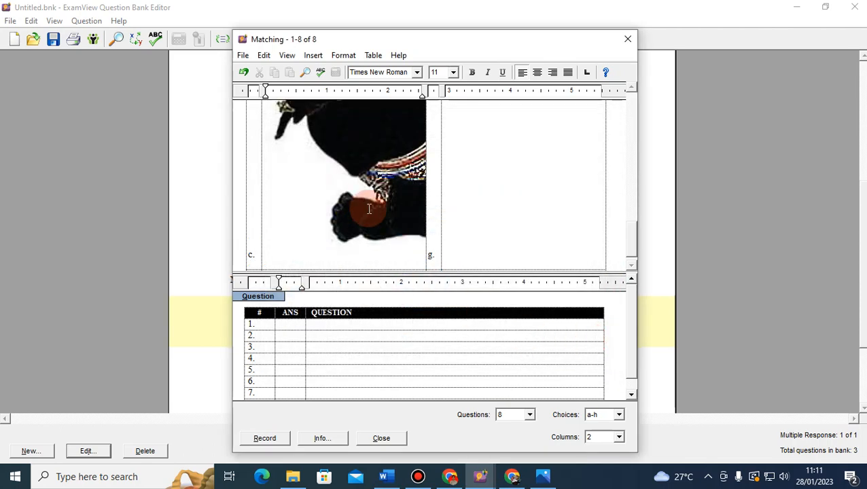
Shrink the semar picture in choice c proportionally so it fits within its column
scroll(361, 213, "up", 5)
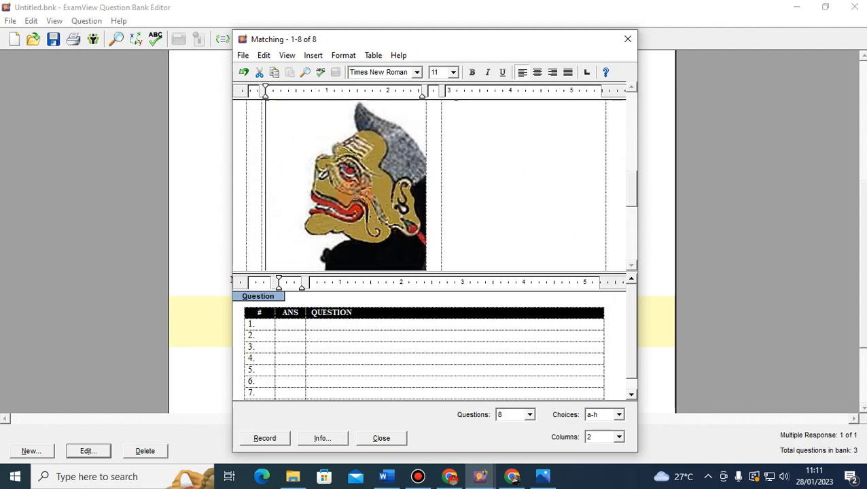
left_click_drag(265, 160, 358, 273)
left_click_drag(267, 161, 349, 243)
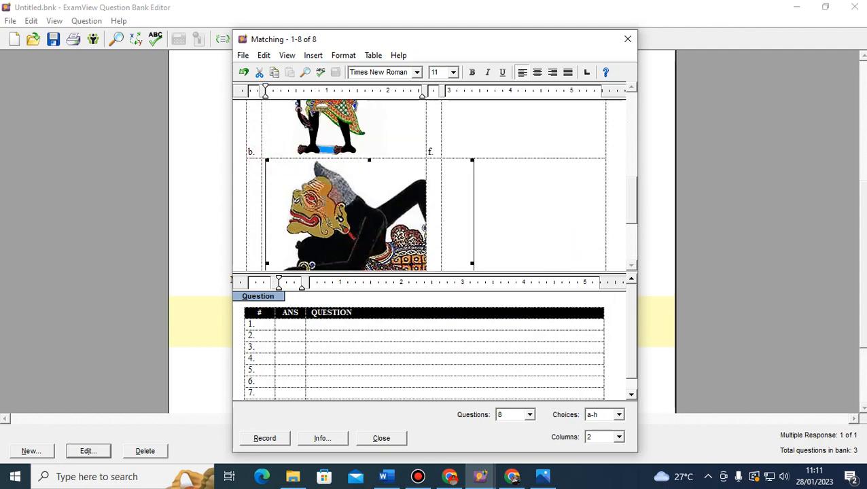
left_click_drag(266, 160, 313, 204)
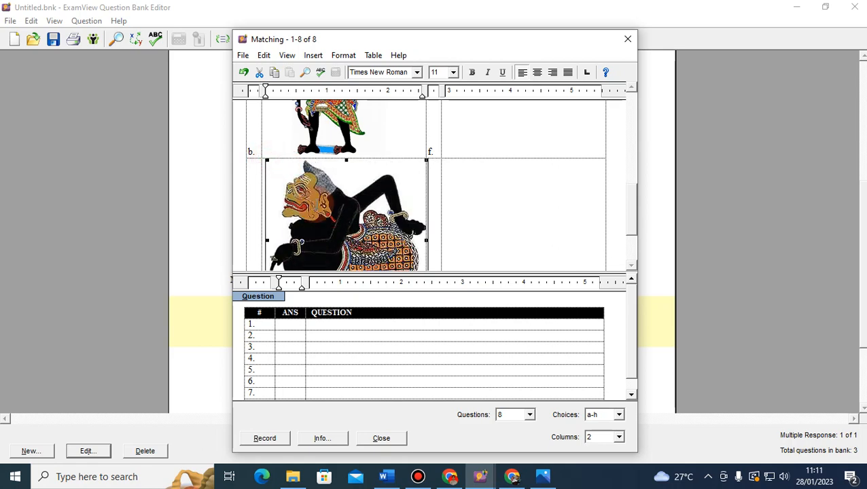
Enter "Bagong" as the text of question 1 in the Matching table and set its answer to a
scroll(395, 199, "up", 3)
scroll(395, 199, "up", 1)
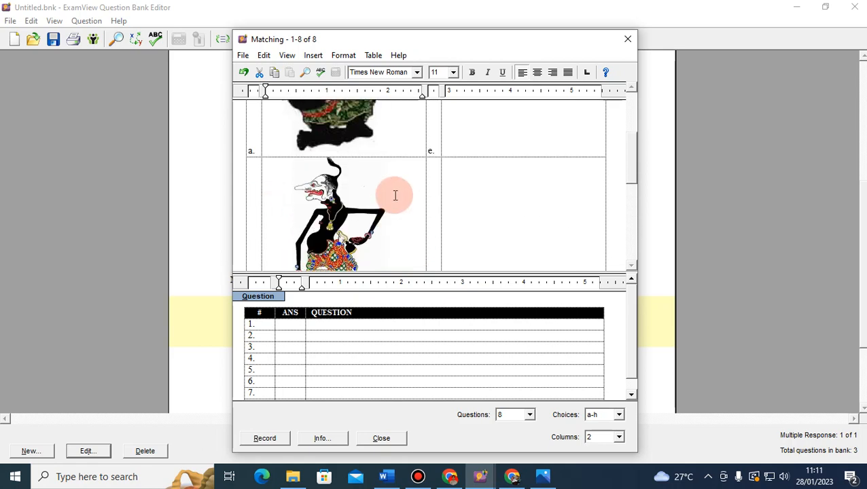
scroll(394, 194, "up", 1)
scroll(395, 193, "down", 4)
scroll(394, 193, "up", 6)
scroll(394, 193, "down", 3)
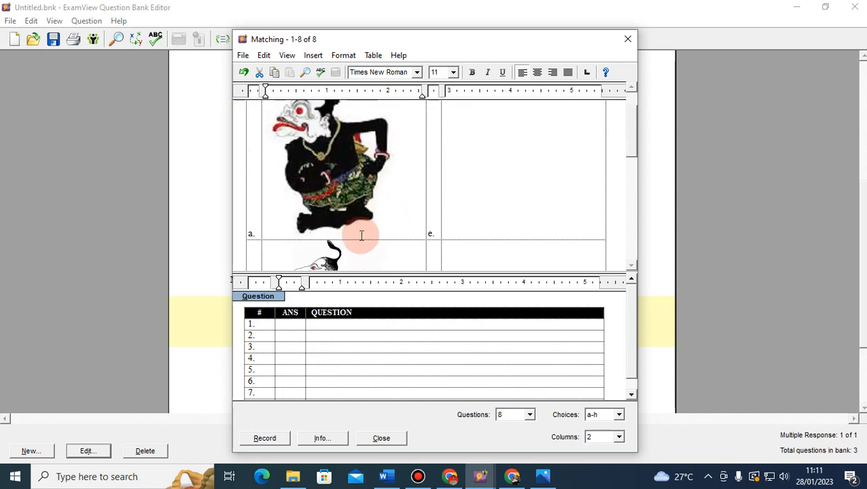
left_click(325, 326)
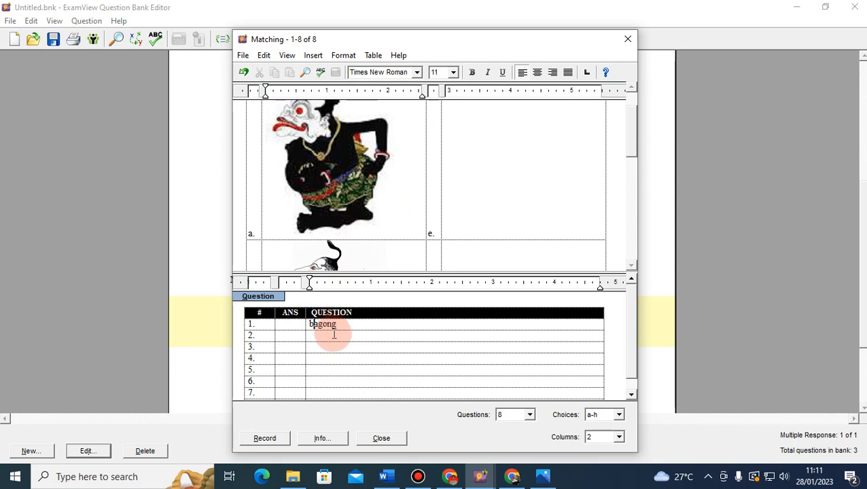
type("B")
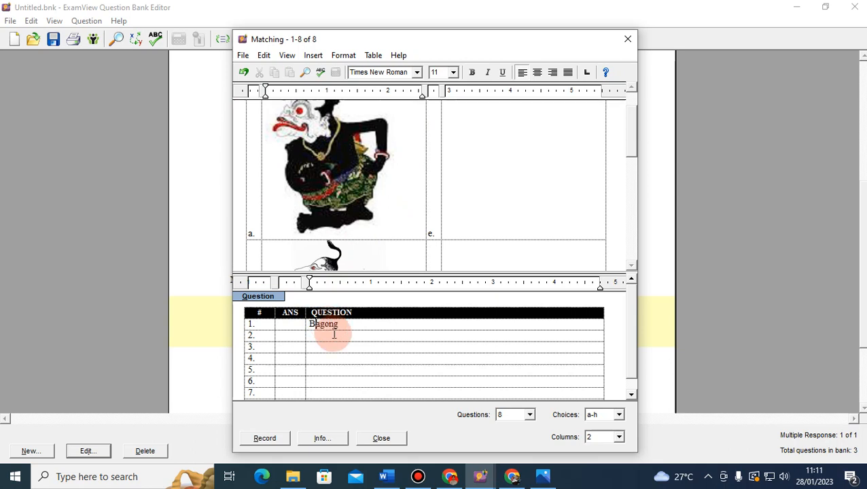
left_click(294, 328)
type("a")
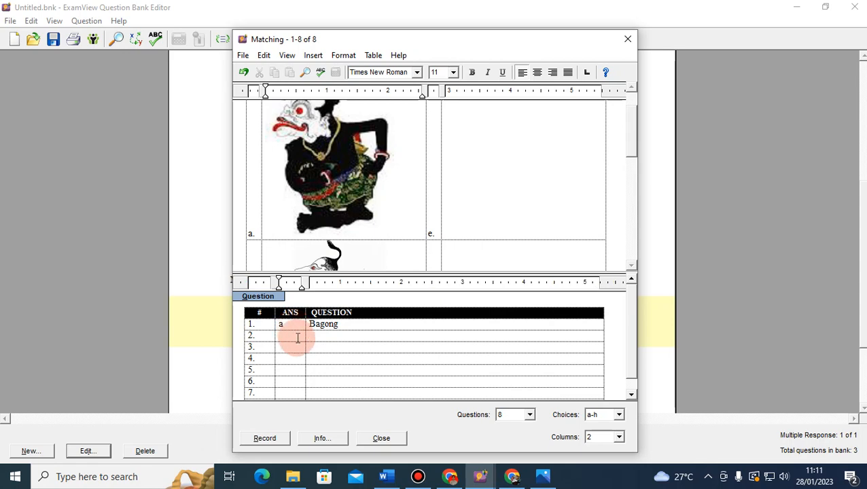
Set the answer of question 2 to b and enter "Petruk" as its text
left_click(296, 338)
type("b")
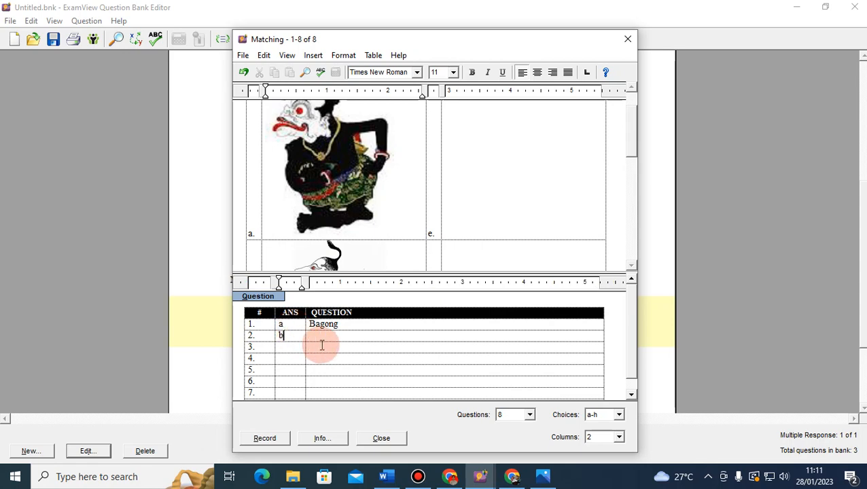
left_click(325, 333)
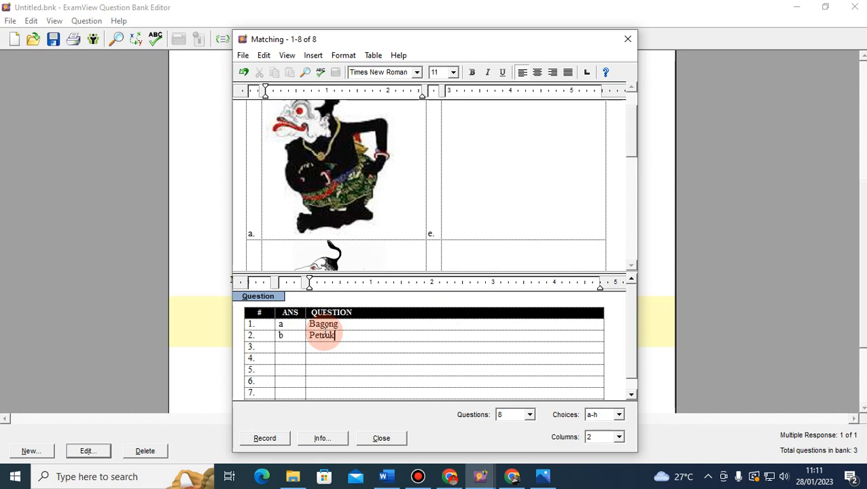
Enter "Semar" as question 3 with answer c, and set the answer of question 4 to d
left_click(295, 348)
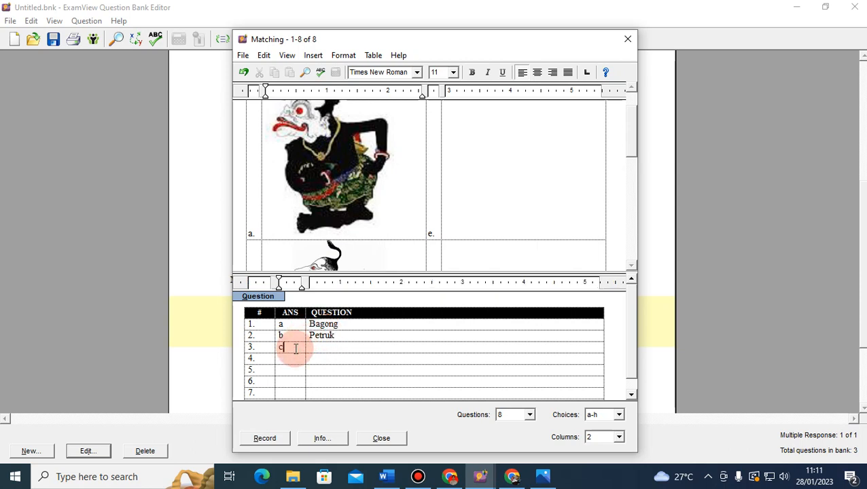
left_click(324, 349)
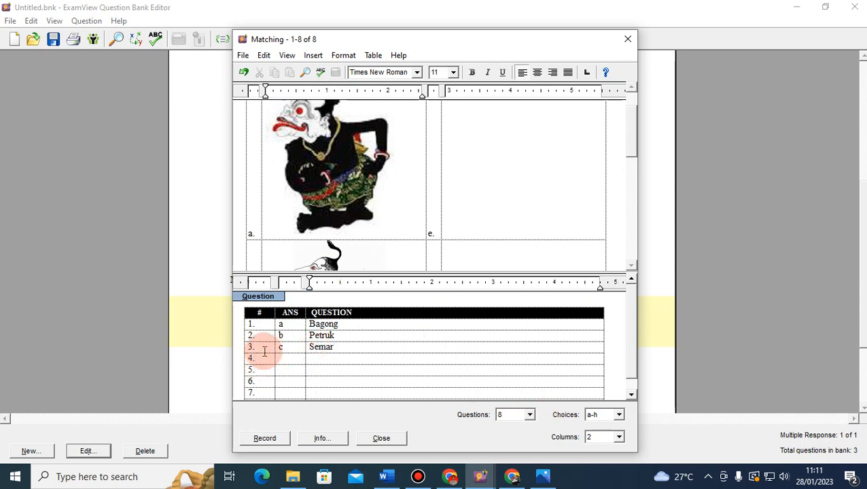
left_click(300, 356)
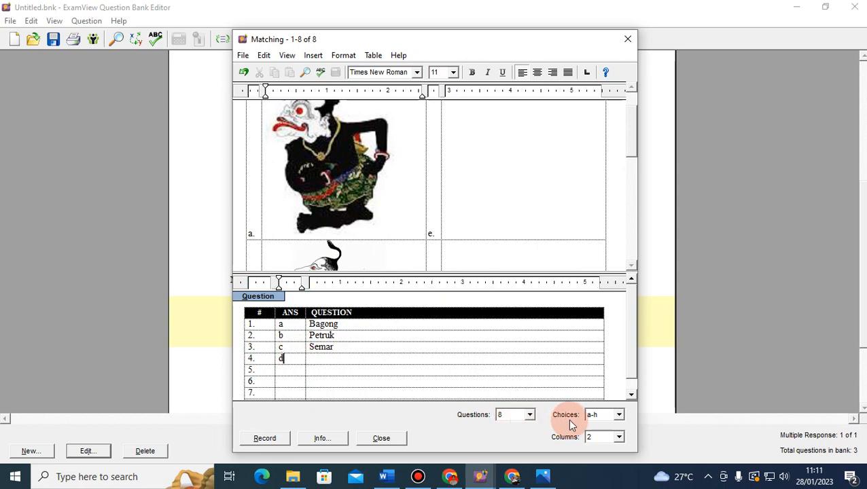
Reduce the Matching set to 4 questions and limit its choices to a-d
left_click(530, 414)
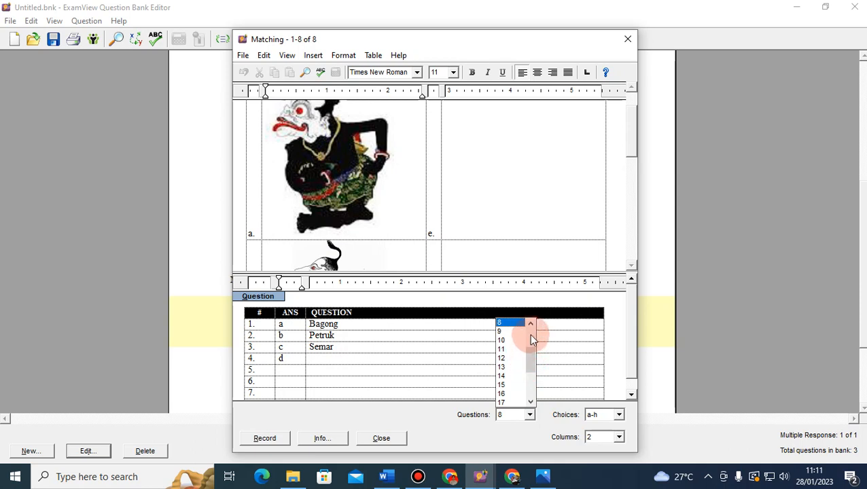
scroll(529, 333, "up", 3)
left_click(495, 349)
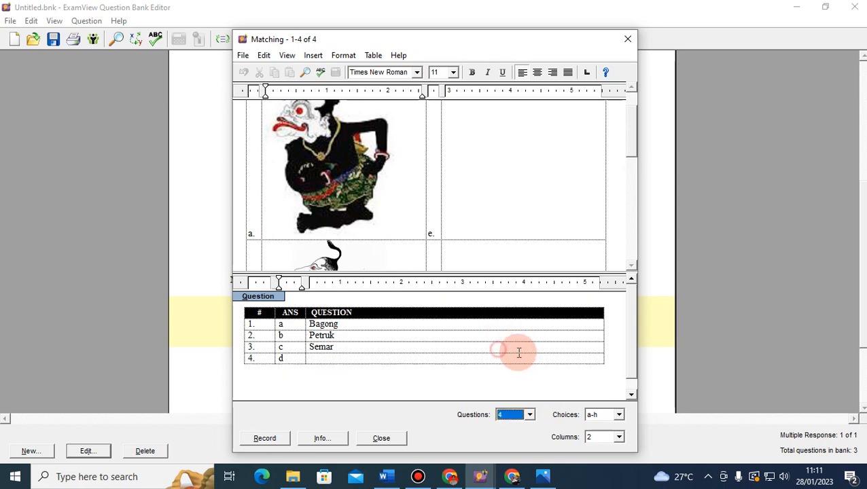
left_click(619, 415)
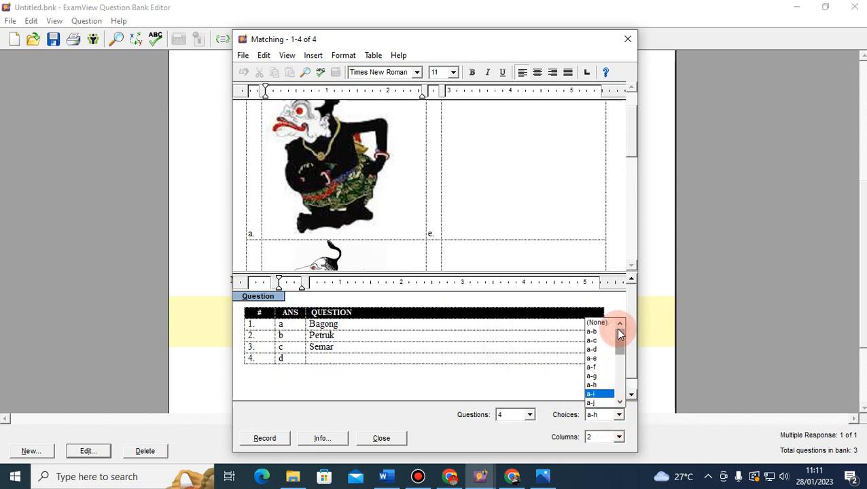
left_click(597, 348)
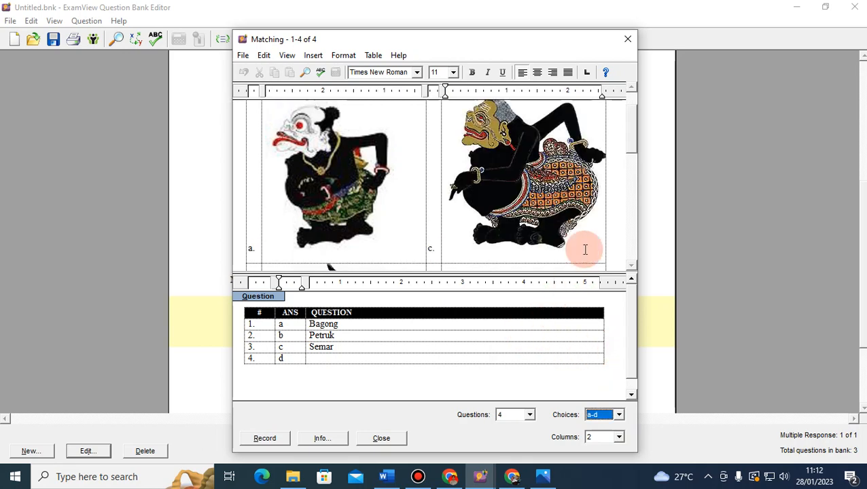
Start inserting a picture into choice d and list the JPEG files of the Pictures folder
left_click_drag(631, 145, 635, 234)
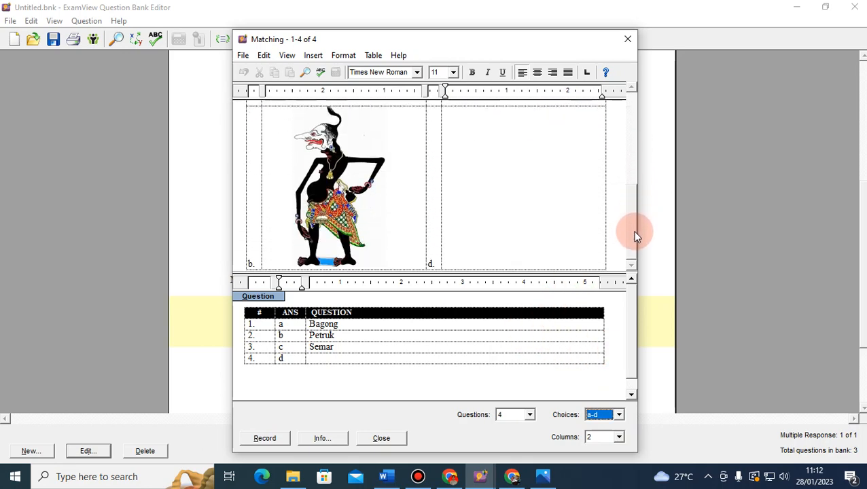
left_click(496, 212)
left_click(314, 57)
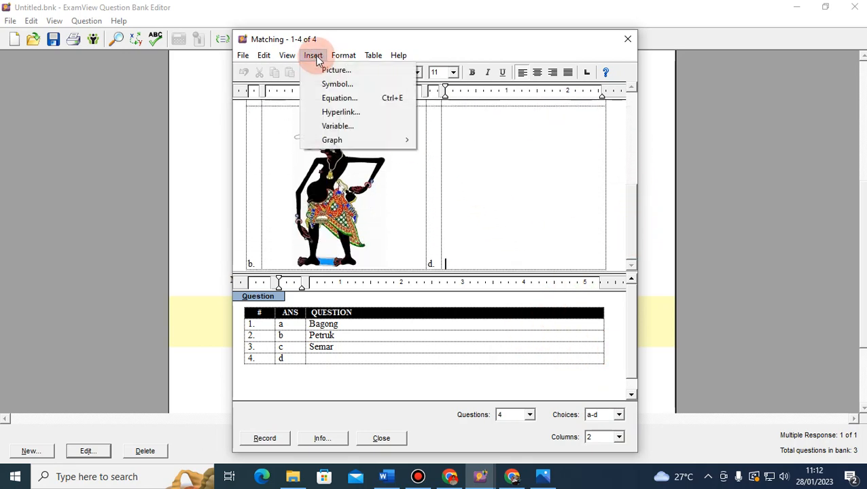
left_click(335, 70)
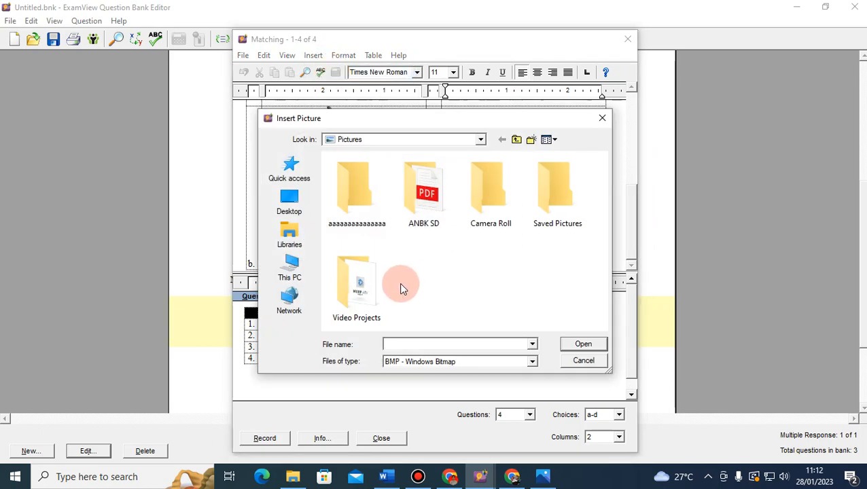
left_click(408, 361)
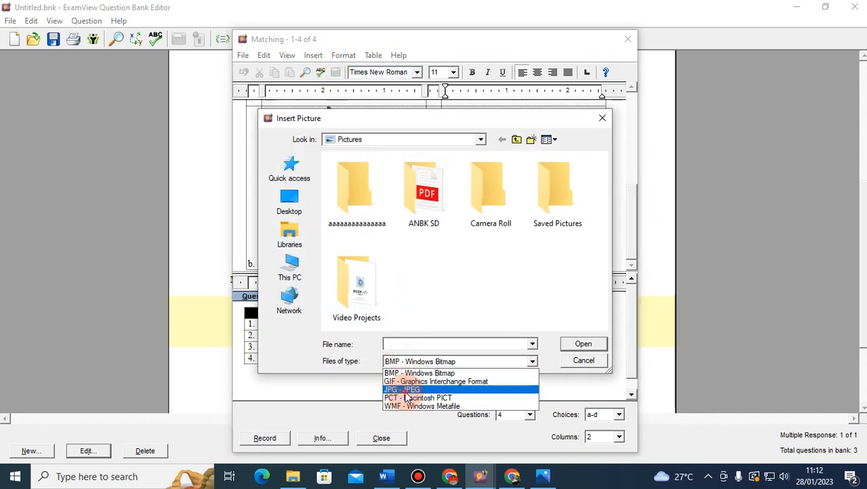
left_click(406, 391)
mouse_move(604, 204)
left_mouse_down()
mouse_move(603, 333)
mouse_move(599, 201)
left_mouse_up()
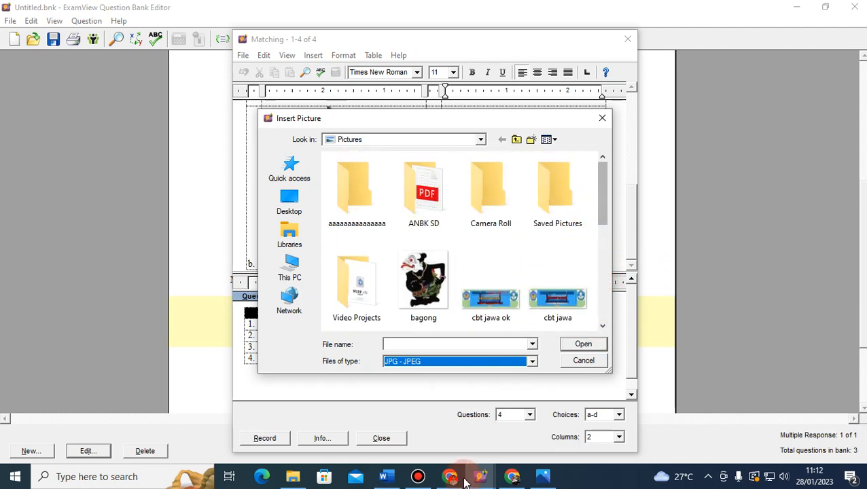
Switch to Chrome, search Google in a new tab for "gambar werkudara" and open the preview of the second image result
mouse_move(456, 481)
mouse_move(513, 475)
left_click(513, 449)
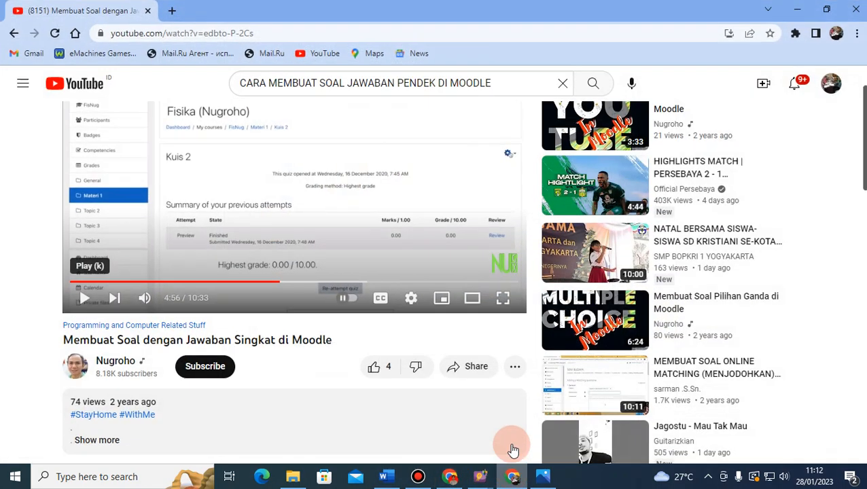
left_click(176, 12)
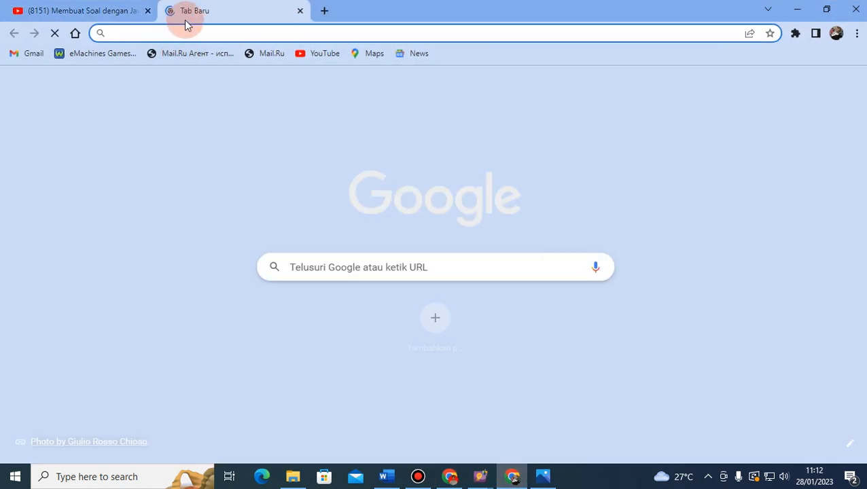
left_click(297, 271)
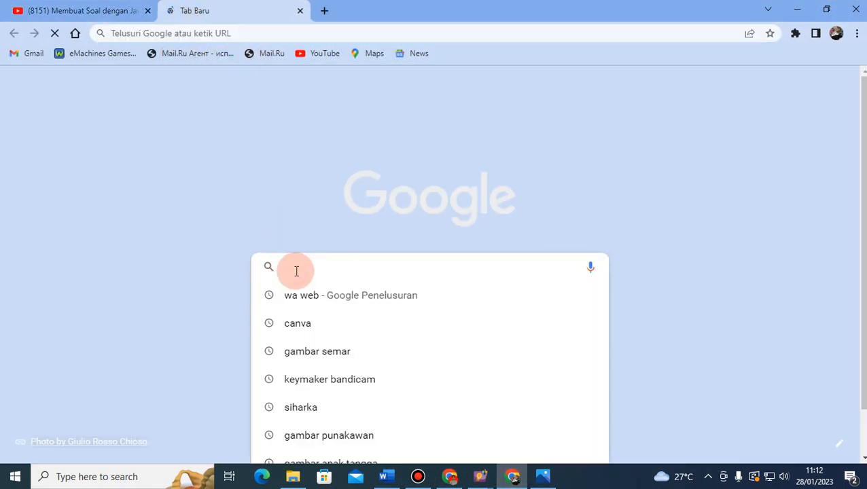
type("gambar")
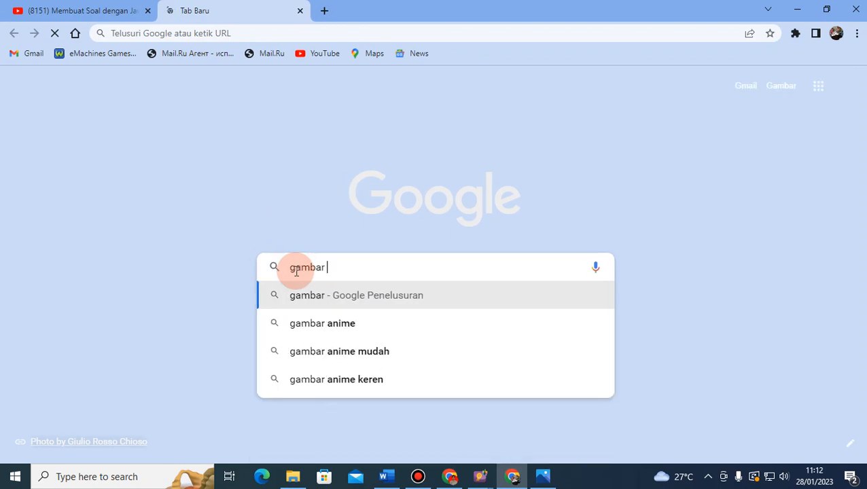
type(" werkudara")
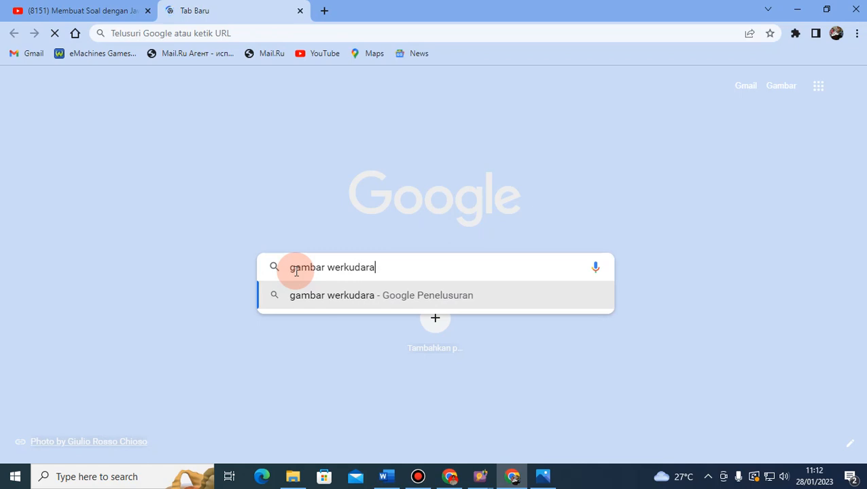
key("Return")
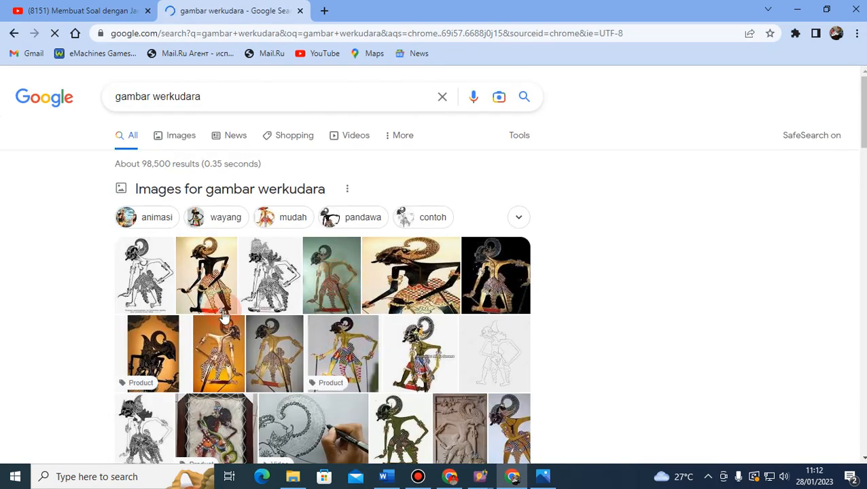
left_click(215, 286)
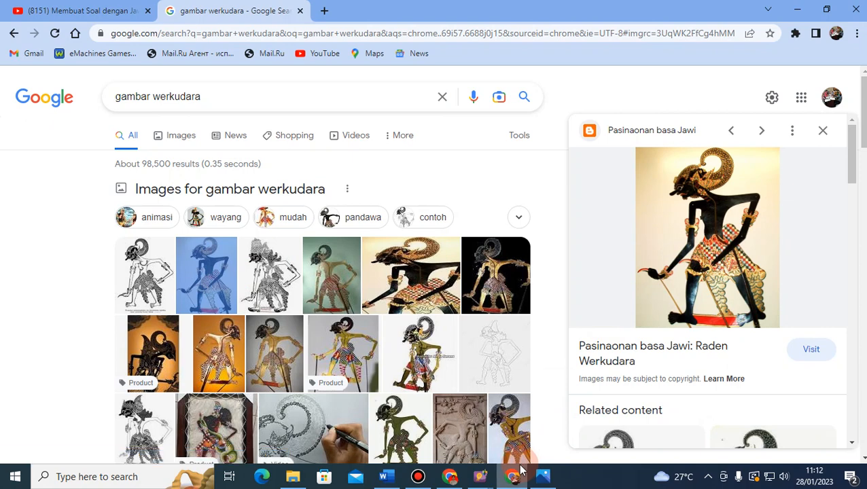
Open Snipping Tool and capture the previewed Werkudara picture from the Google image results
left_click(45, 476)
type("s")
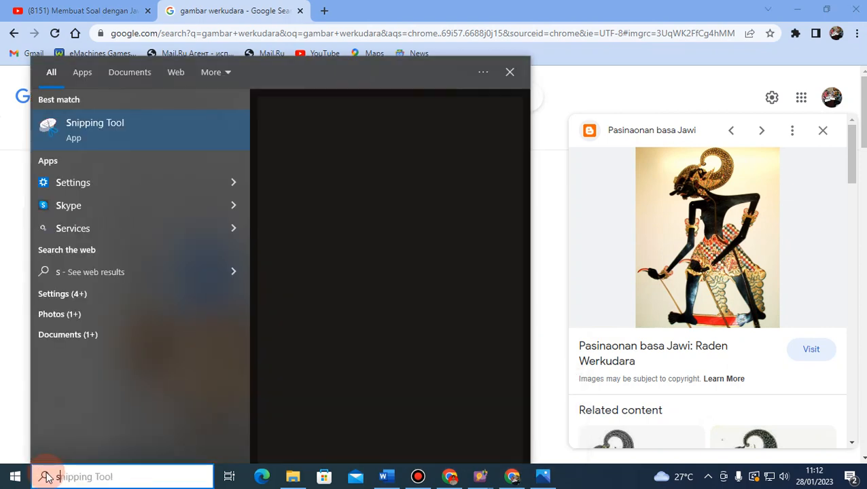
type("ni")
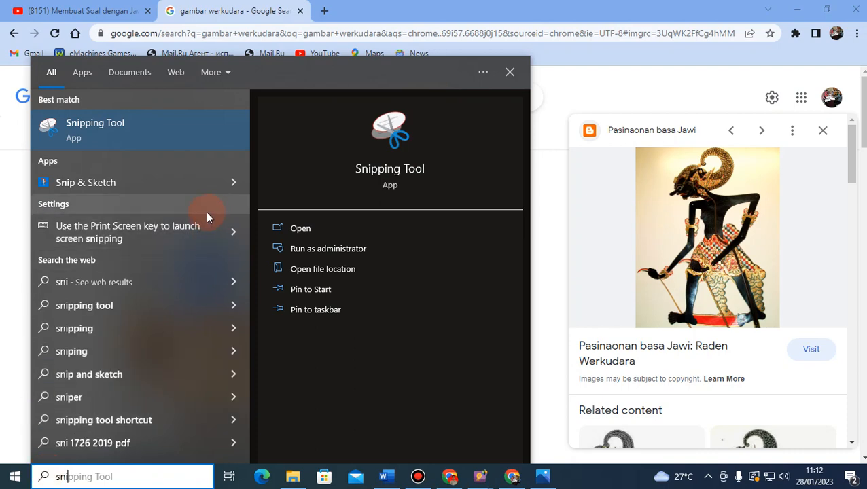
left_click(72, 125)
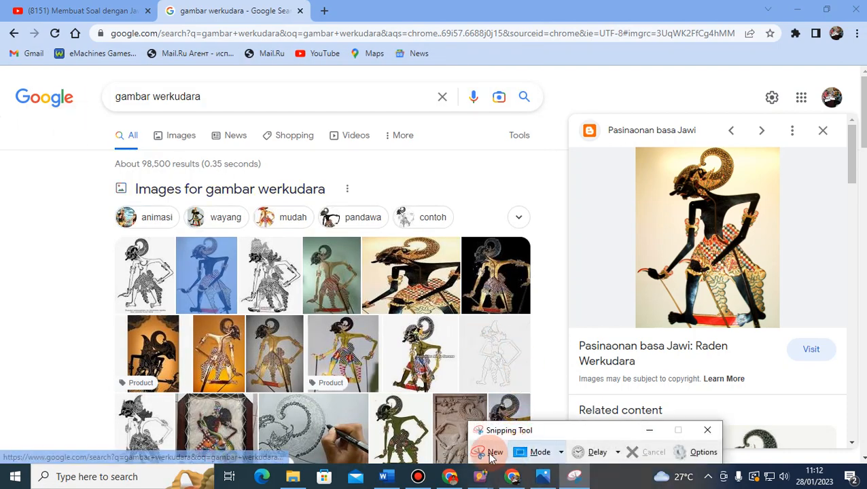
left_click(492, 454)
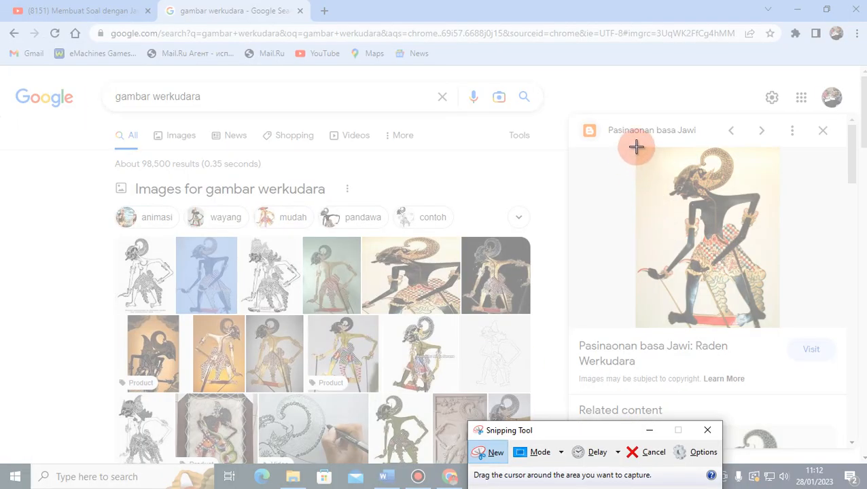
left_click_drag(637, 147, 781, 329)
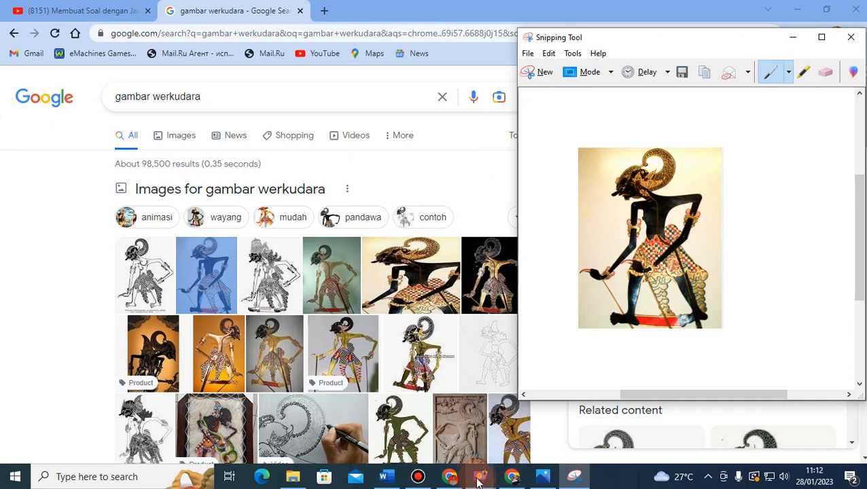
Switch back to ExamView, cancel the Insert Picture dialog and paste the captured Werkudara picture into choice d
mouse_move(479, 481)
left_click(537, 445)
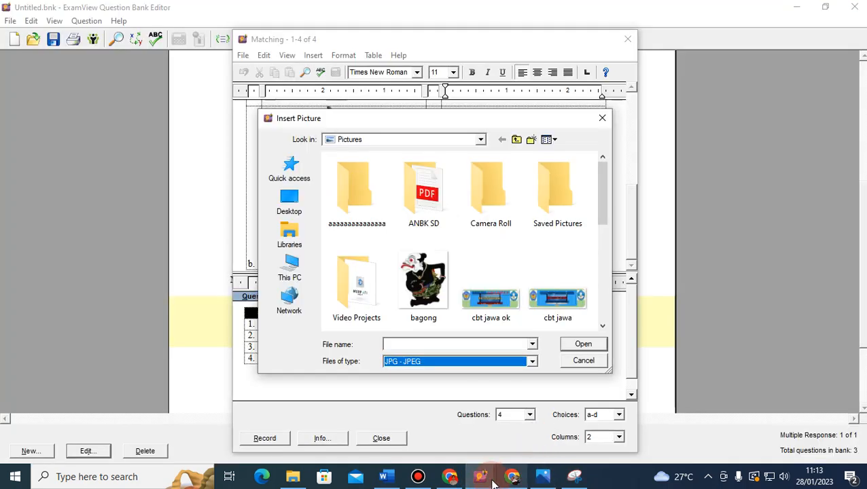
left_click(483, 479)
left_click(528, 443)
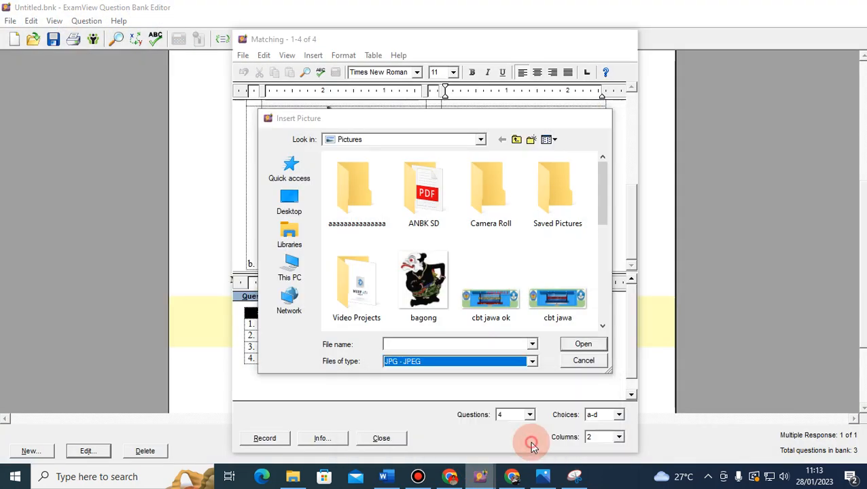
left_click(602, 118)
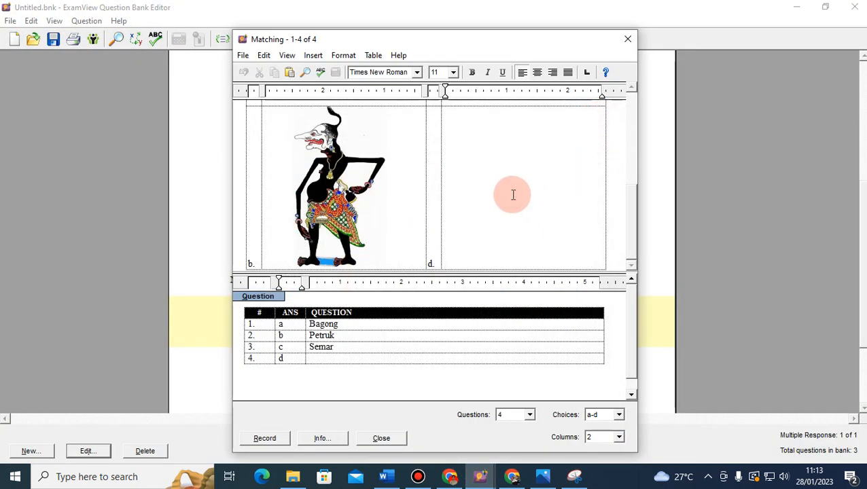
key("ctrl+v")
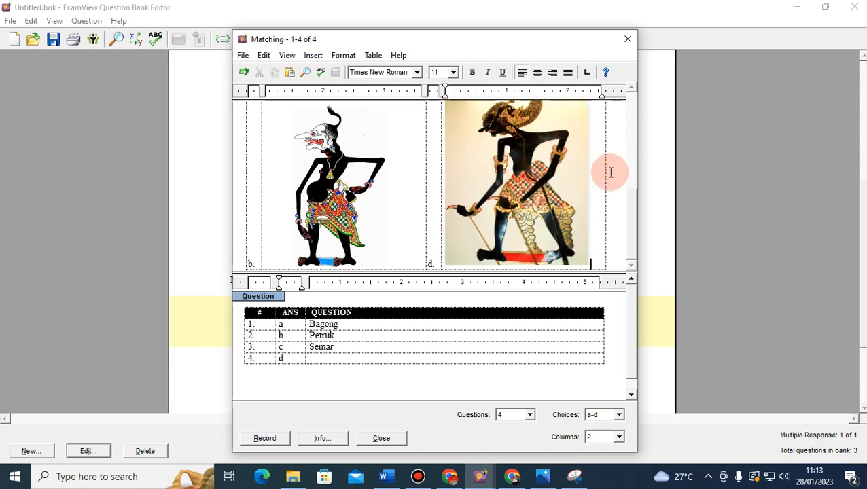
Enter "Werkudara" with a capital W as the text of question 4 in the Matching set
mouse_move(632, 233)
left_mouse_down()
mouse_move(639, 183)
mouse_move(636, 235)
left_mouse_up()
left_click(312, 362)
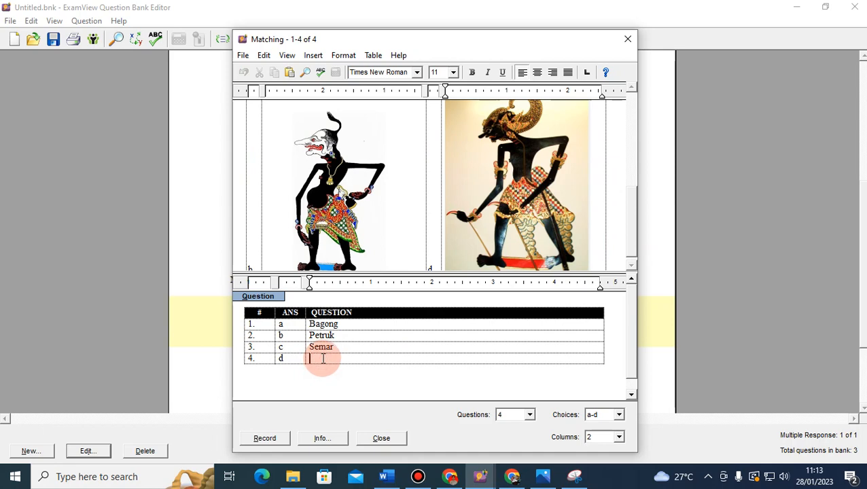
type("werkudara")
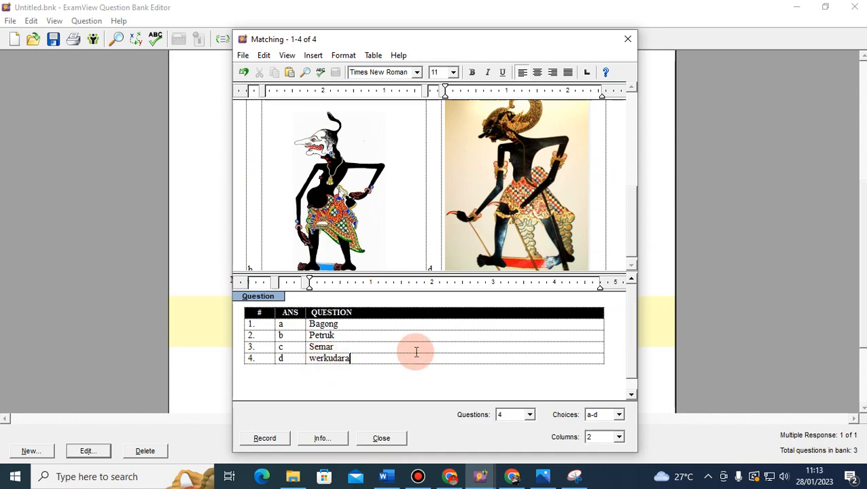
left_click(317, 359)
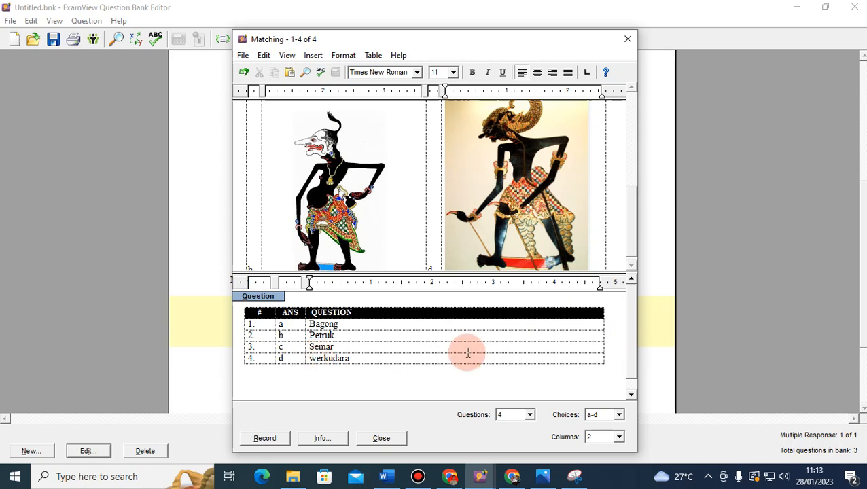
key("BackSpace")
type("W")
left_click_drag(630, 239, 619, 260)
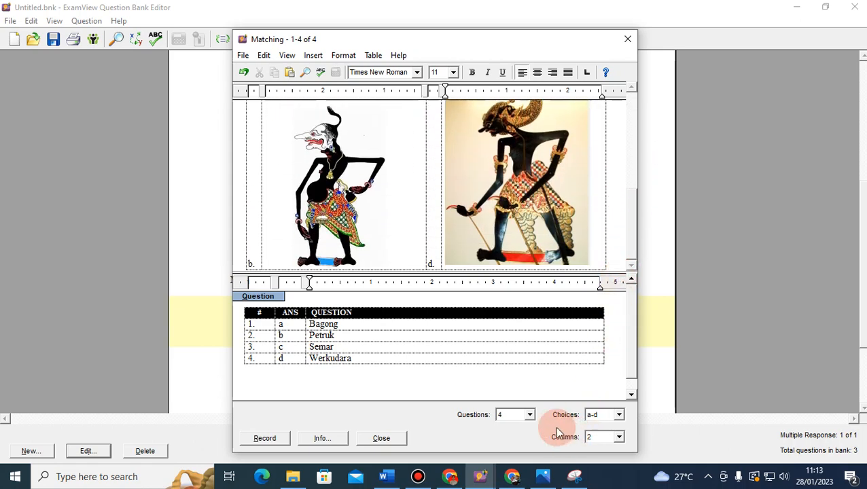
Check the wayang pictures against the question names and record the Matching set in the question bank
left_click(500, 417)
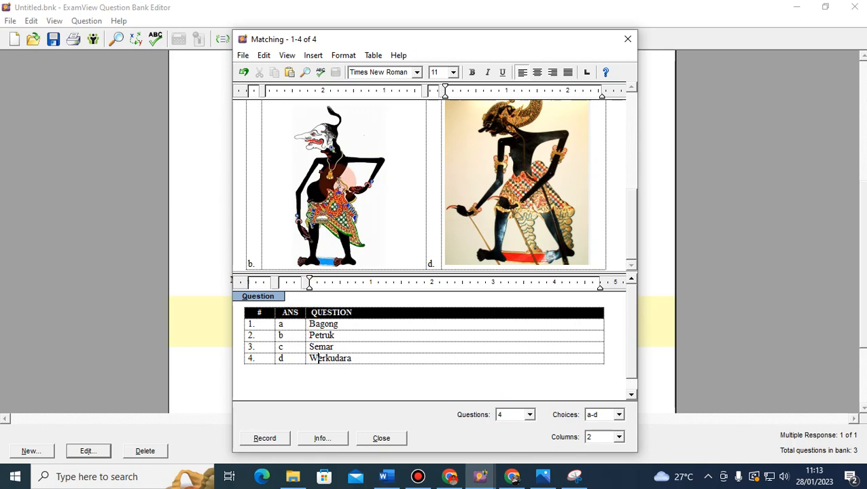
scroll(381, 187, "up", 5)
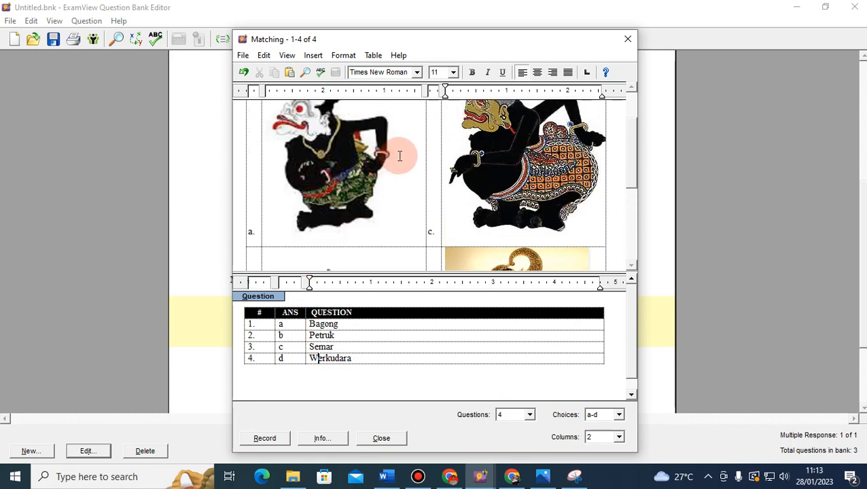
scroll(401, 155, "down", 3)
scroll(399, 156, "down", 1)
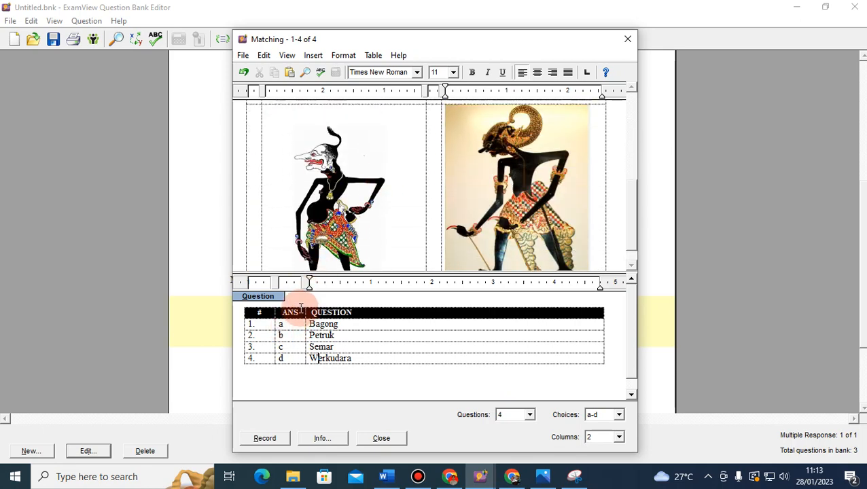
scroll(413, 269, "up", 1)
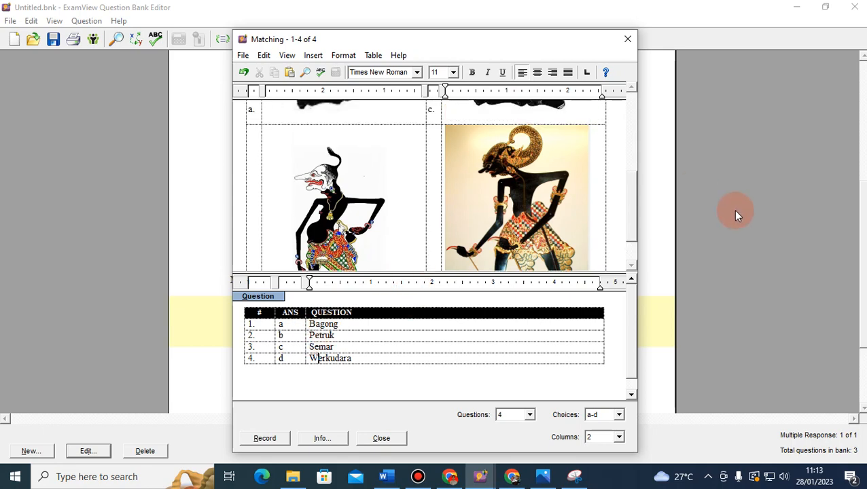
left_click_drag(621, 241, 642, 242)
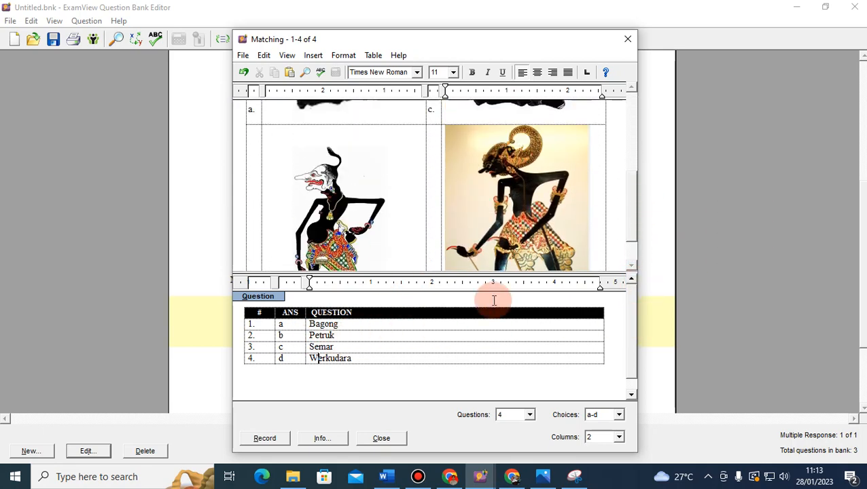
left_click_drag(631, 219, 631, 272)
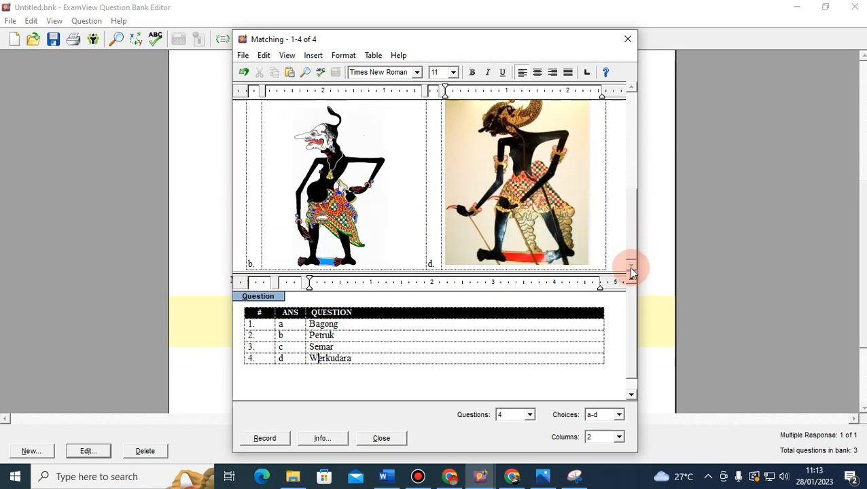
left_click(262, 439)
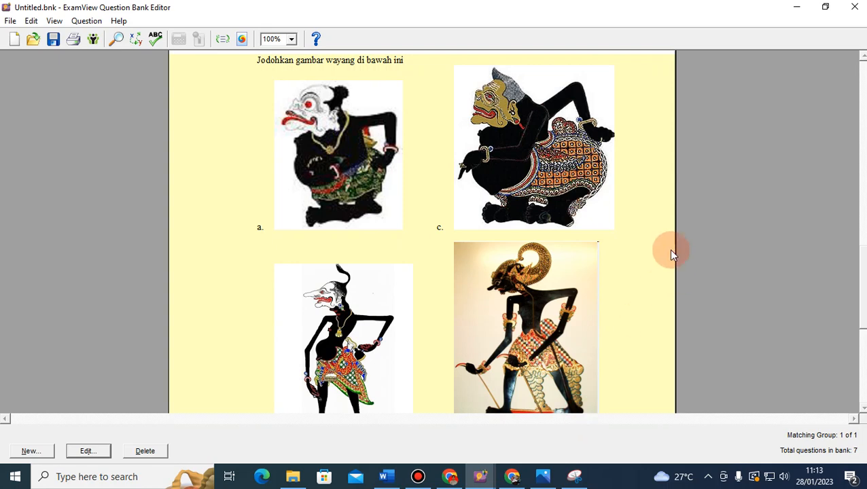
Create a new Short Answer question with the text "Siapa nama lain dari Semar"
scroll(688, 253, "up", 3)
scroll(591, 248, "down", 2)
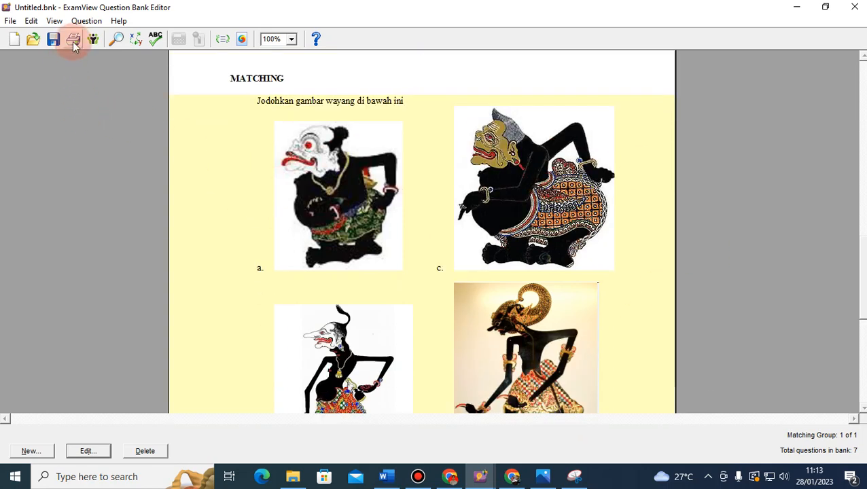
left_click(85, 21)
mouse_move(93, 34)
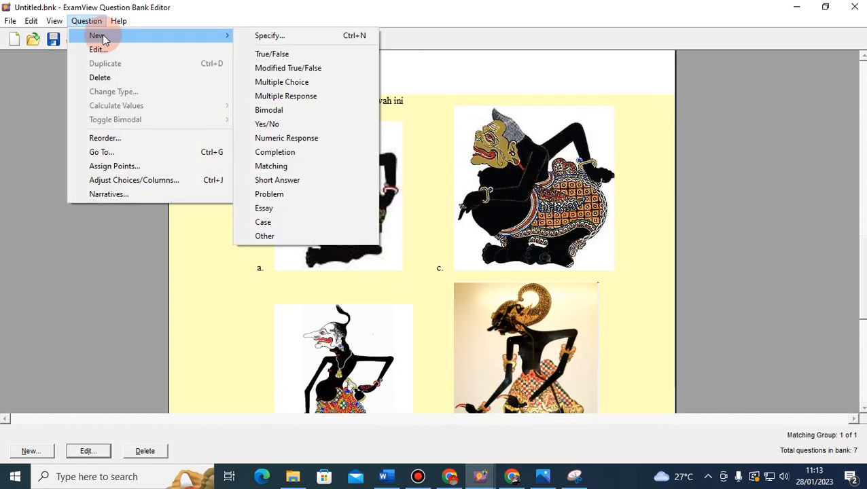
left_click(275, 180)
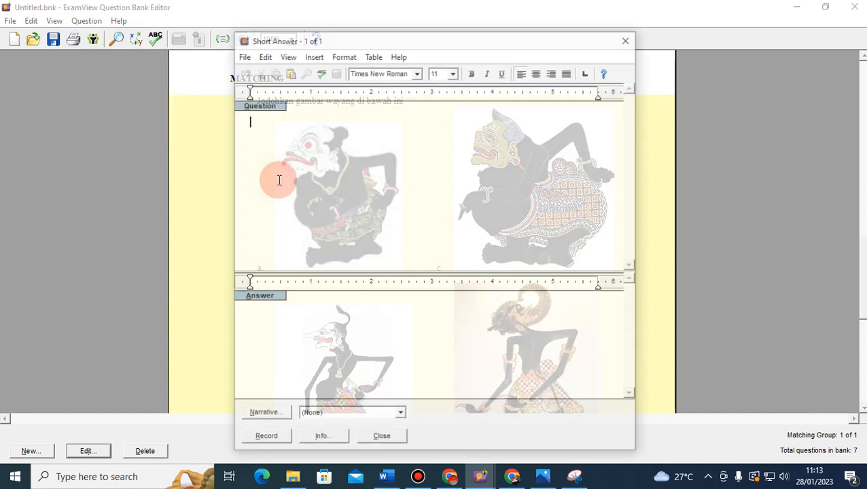
type("siapa nama")
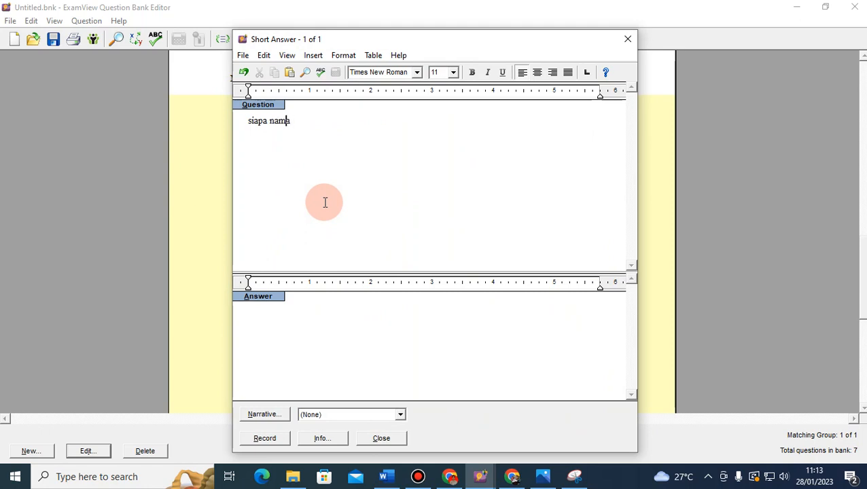
key("BackSpace")
type("S")
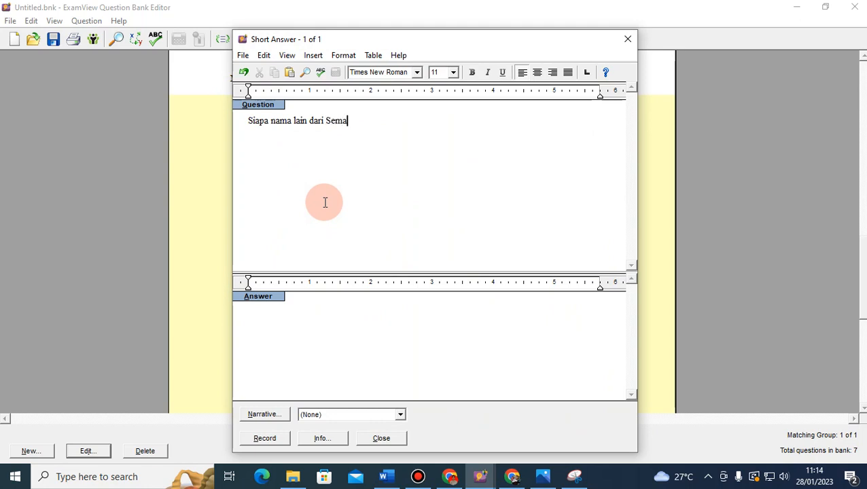
Enter "Badranaya", "badranaya" and "BADRANAYA" on separate lines as accepted answers and record the Short Answer question
left_click(265, 311)
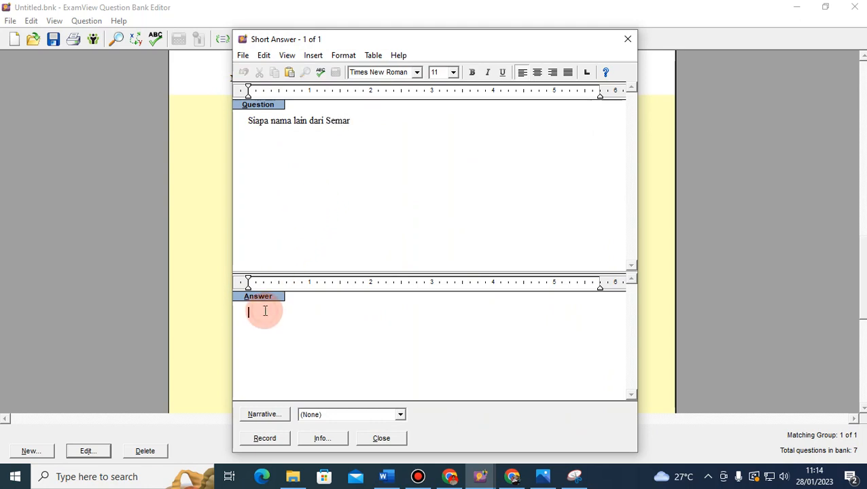
type("B")
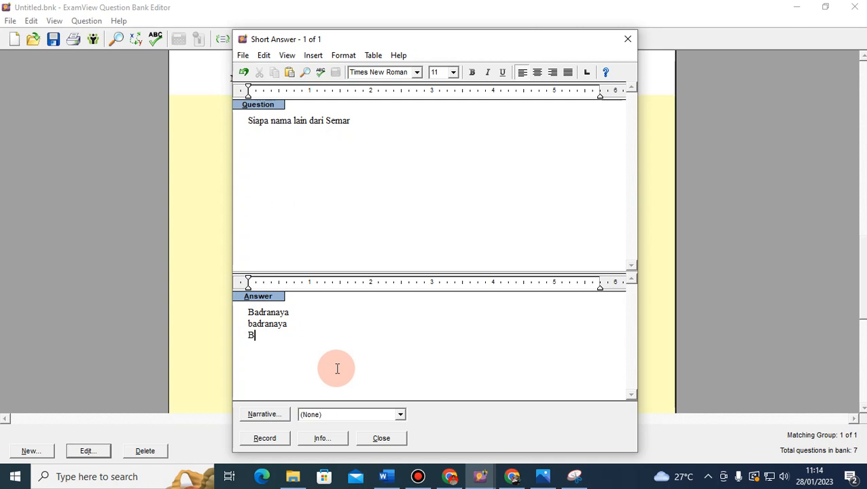
type("RANAYA")
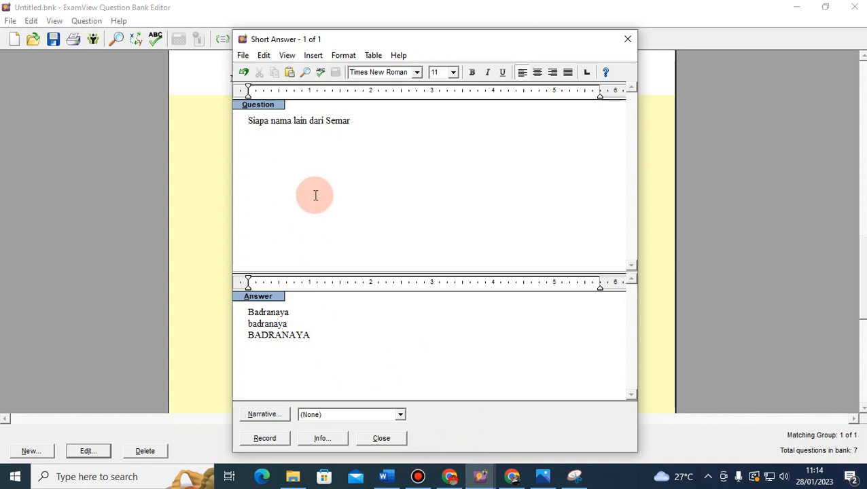
left_click(268, 438)
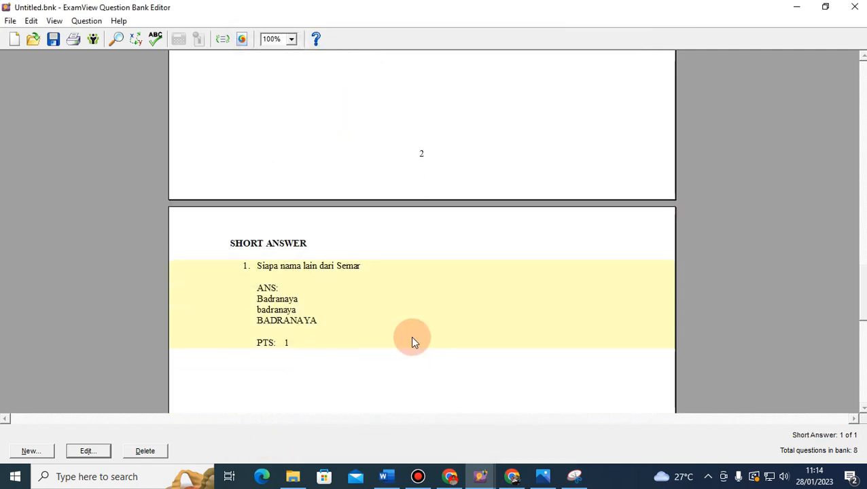
Review the recorded True/False, Multiple Choice, Multiple Response and Matching questions throughout the question bank
scroll(411, 341, "up", 10)
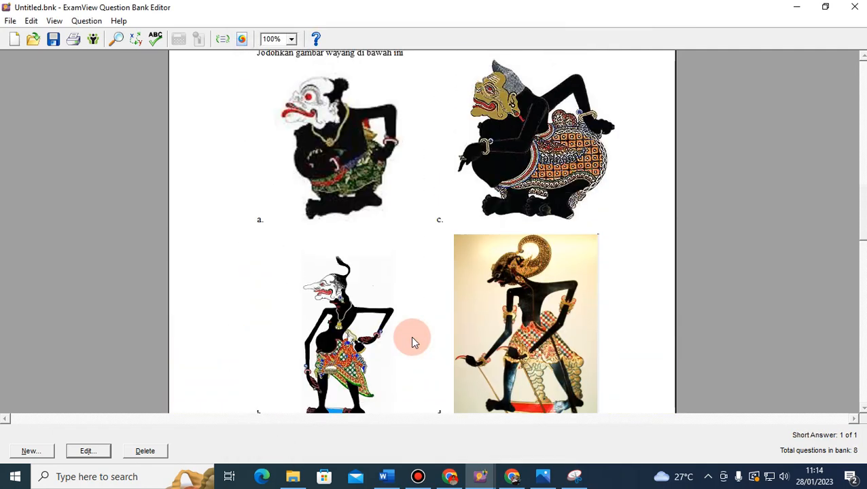
scroll(412, 341, "up", 10)
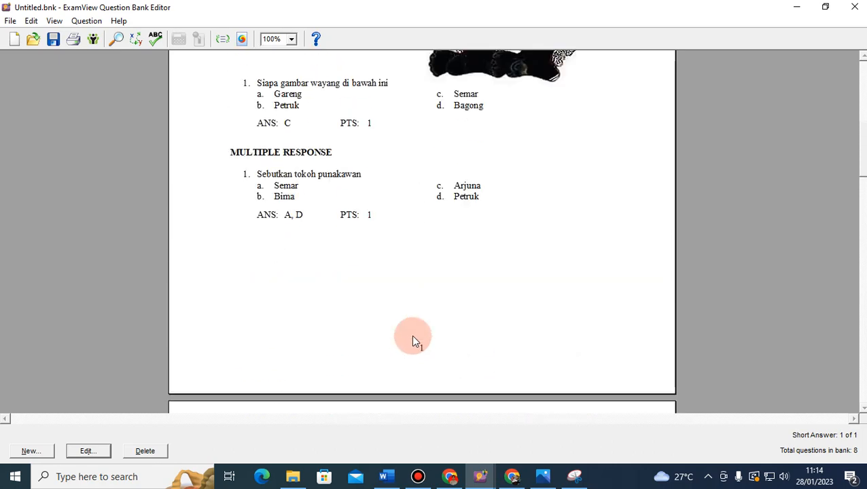
scroll(413, 340, "up", 8)
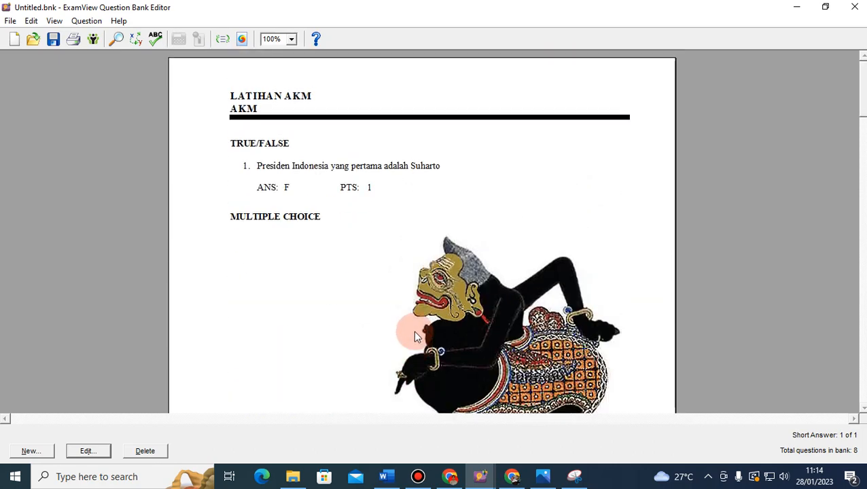
scroll(416, 335, "down", 3)
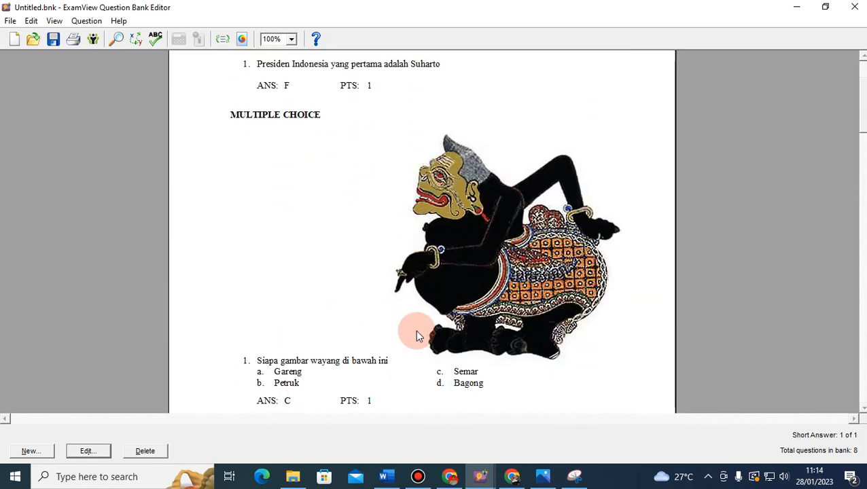
scroll(416, 335, "down", 4)
scroll(416, 327, "down", 10)
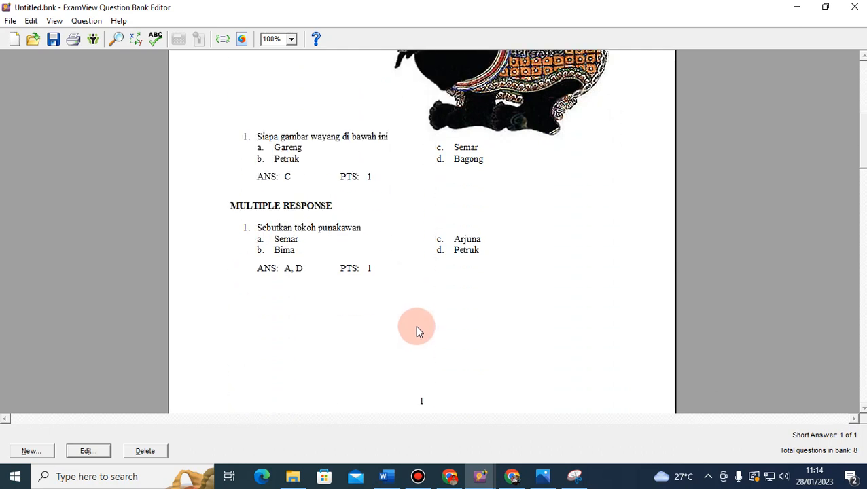
scroll(417, 326, "down", 3)
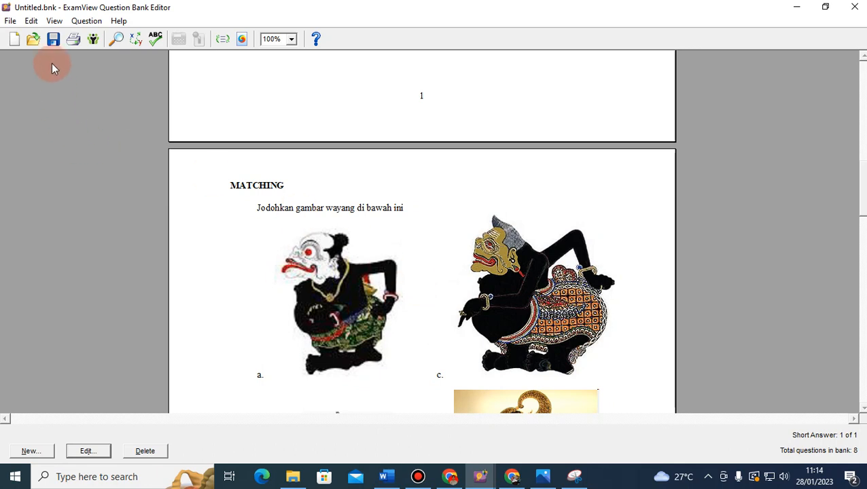
Save the question bank in the Banks folder under the file name "SOAL AKM"
left_click(9, 21)
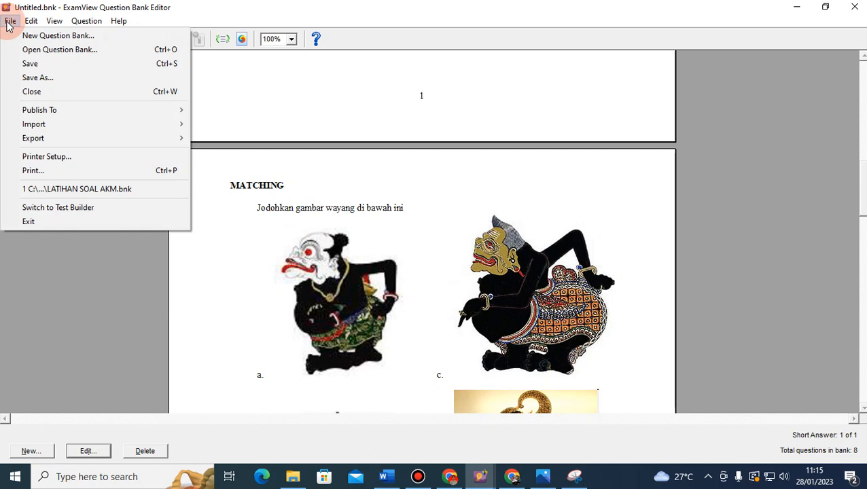
left_click(29, 83)
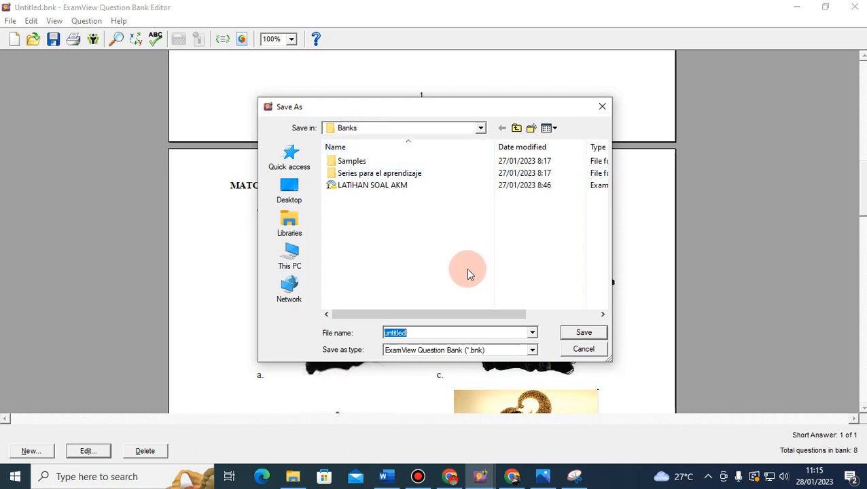
type("SOAL A")
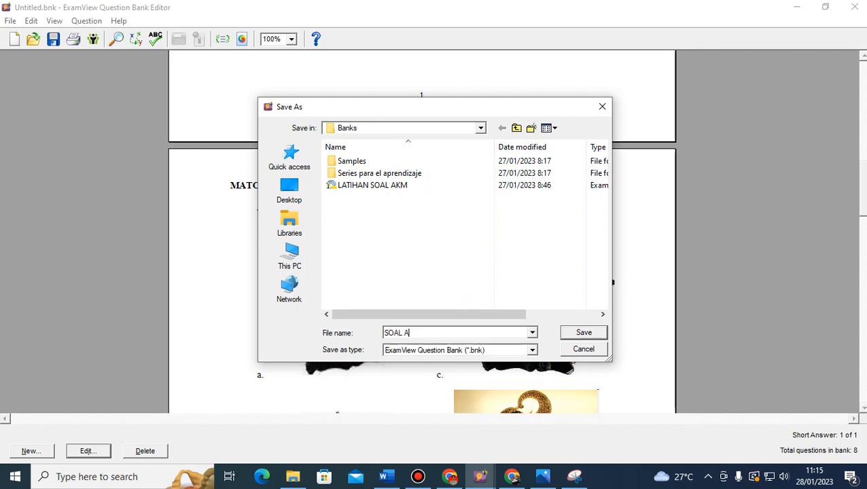
type("KM")
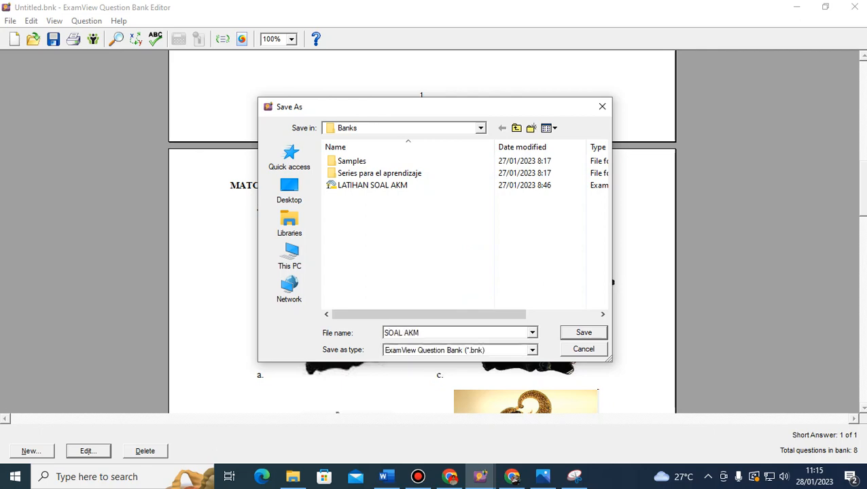
left_click(569, 332)
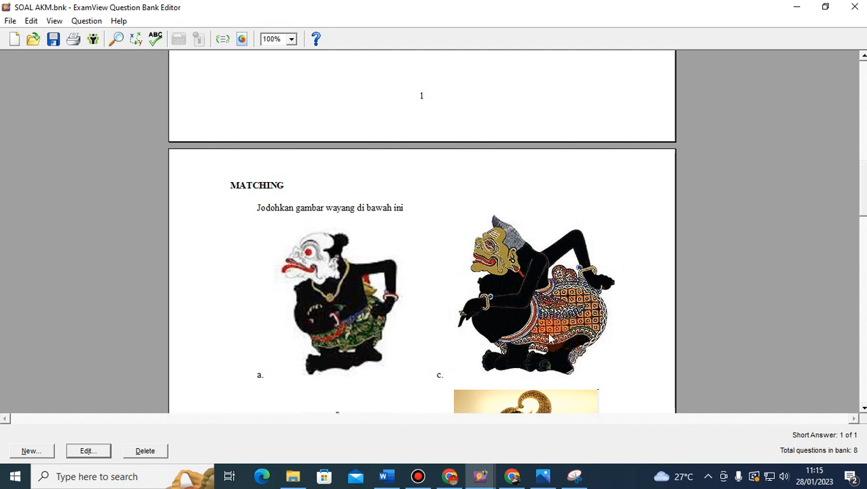
left_click(457, 313)
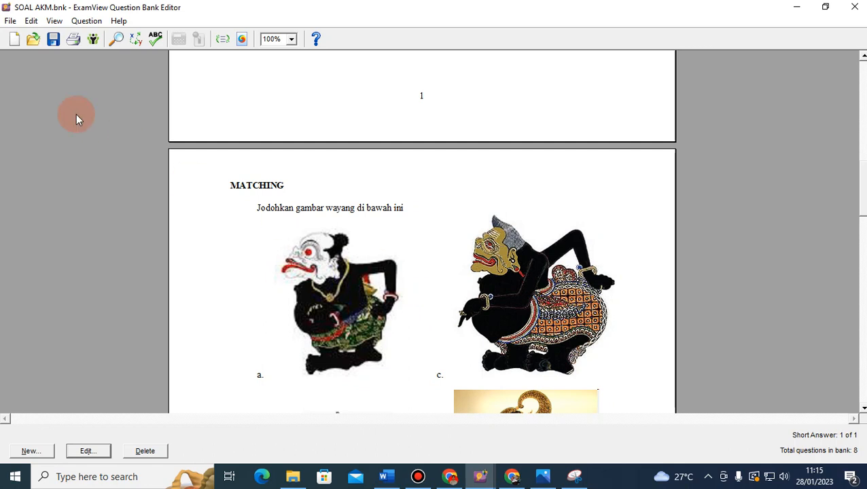
Export the question bank in Blackboard 7.1-9.0 format to the Banks folder with the file name "SOAL AKM"
left_click(10, 23)
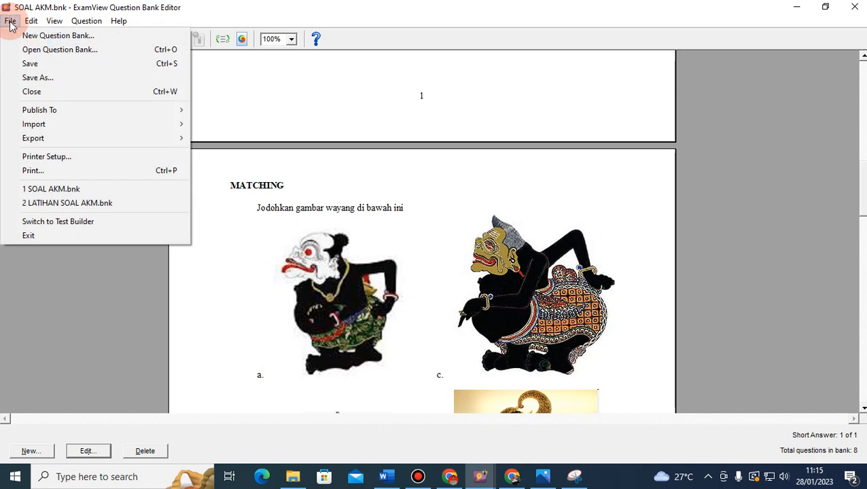
mouse_move(32, 146)
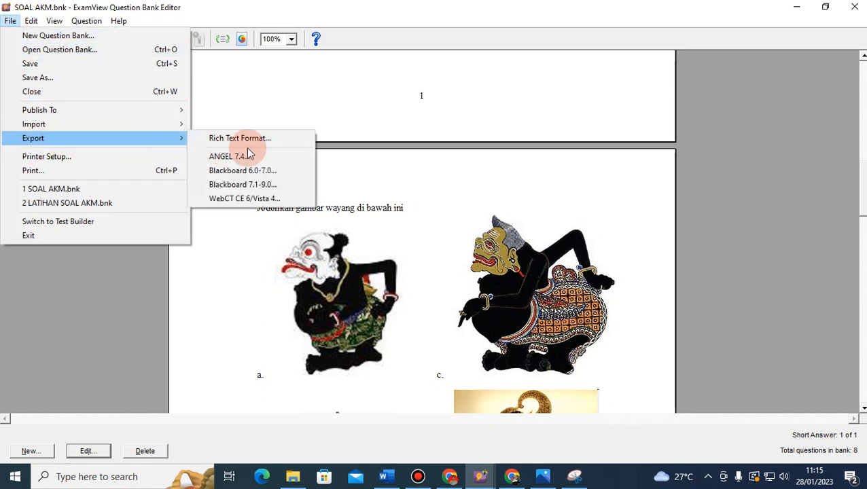
left_click(254, 184)
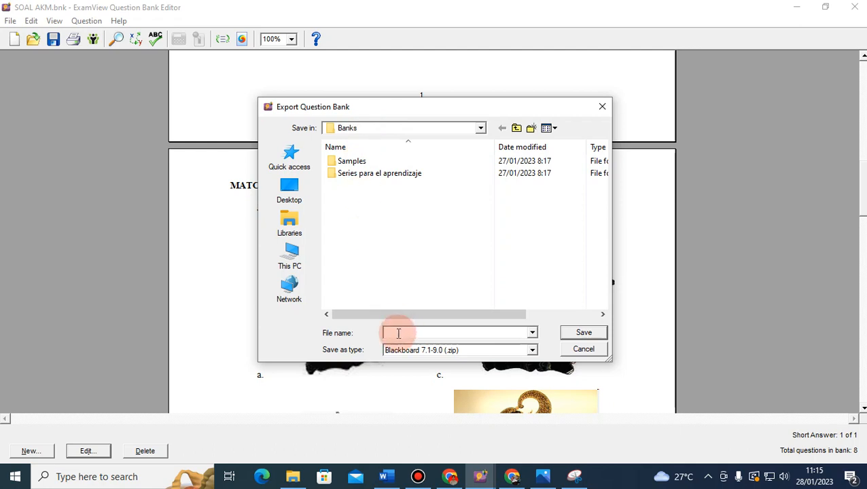
type("SOAL AKM")
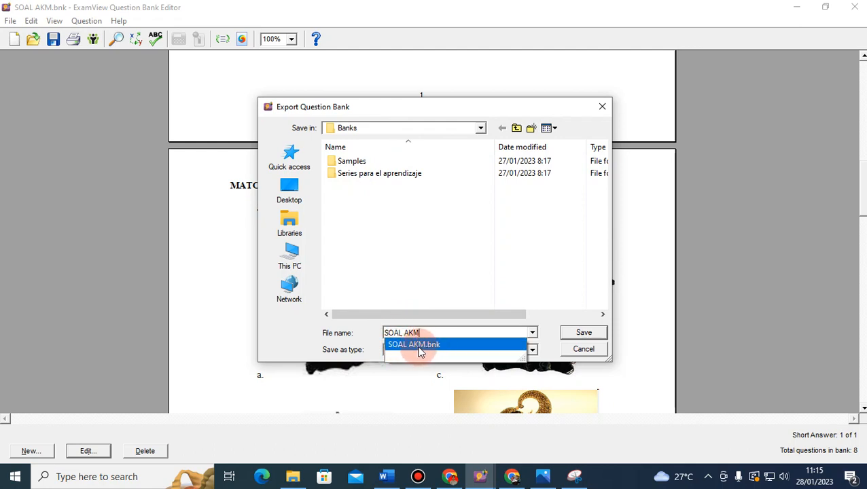
left_click(581, 335)
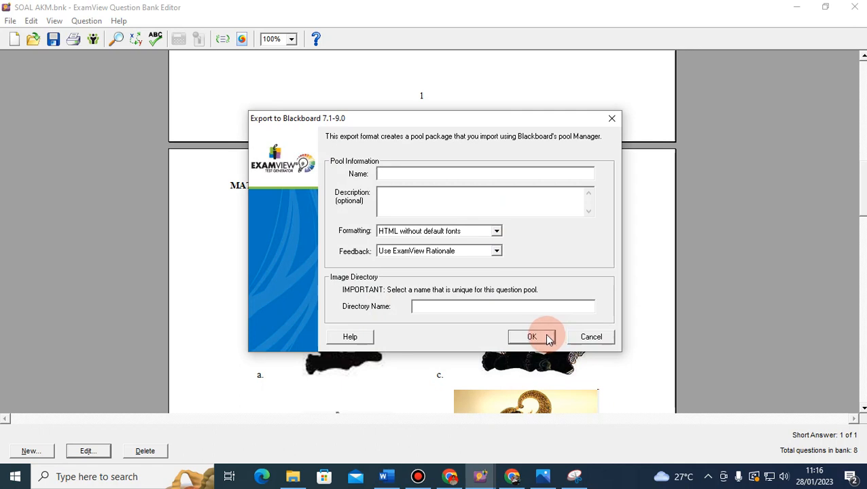
Enter the author's name as both the pool name and the image directory name and complete the Blackboard export
type("SLAMET")
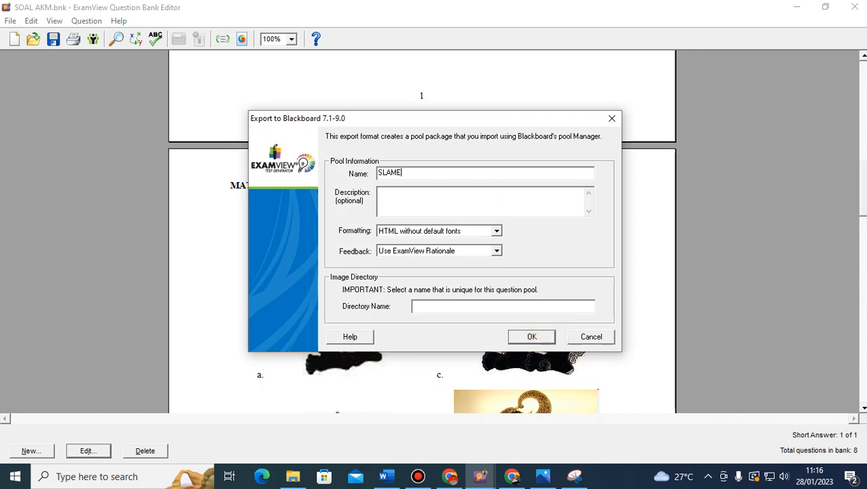
left_click(444, 305)
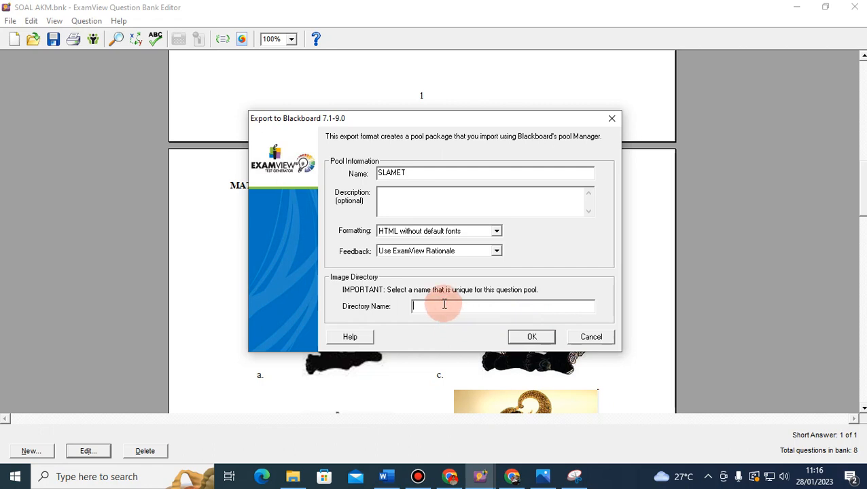
type("SLAMET")
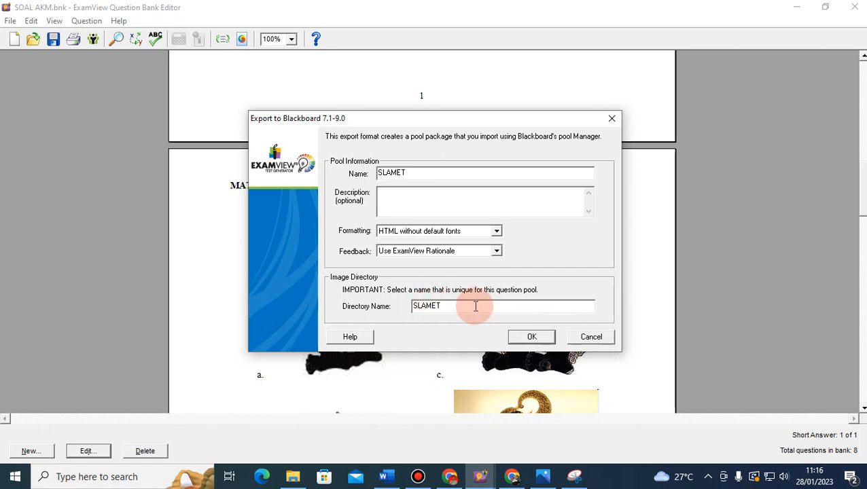
left_click(530, 337)
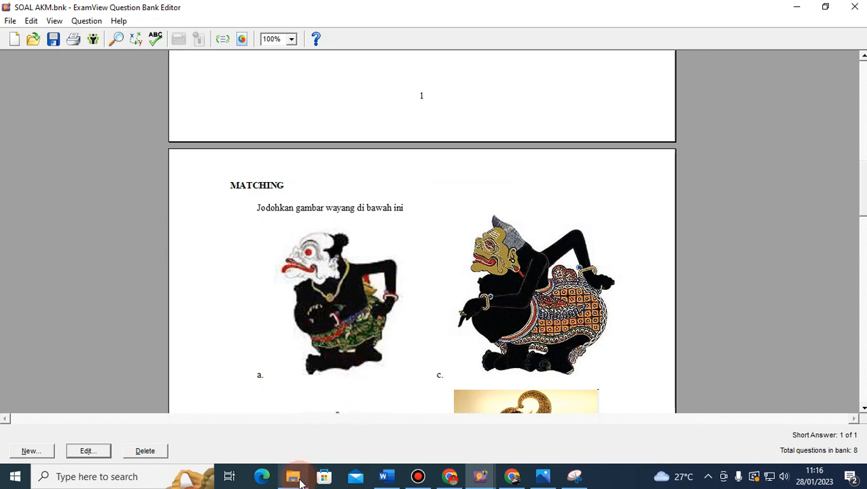
Look through the Banks folder and the selectable file types for opening a question bank, without opening any file
left_click(36, 38)
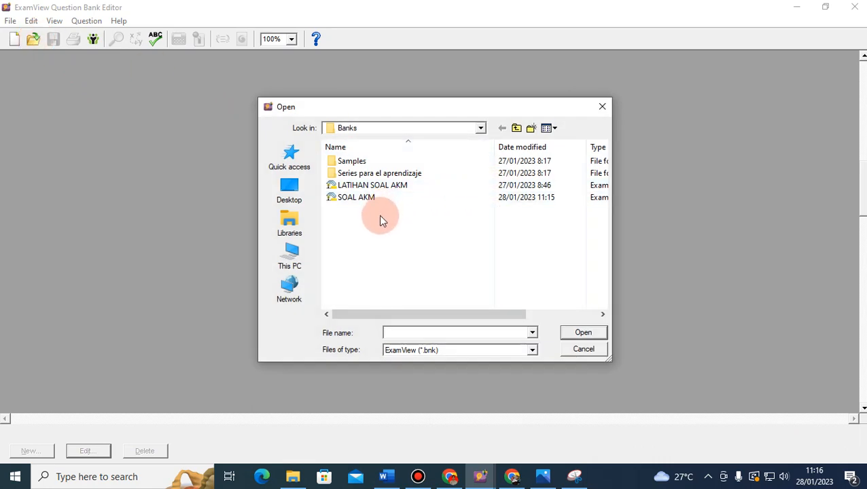
left_click(532, 350)
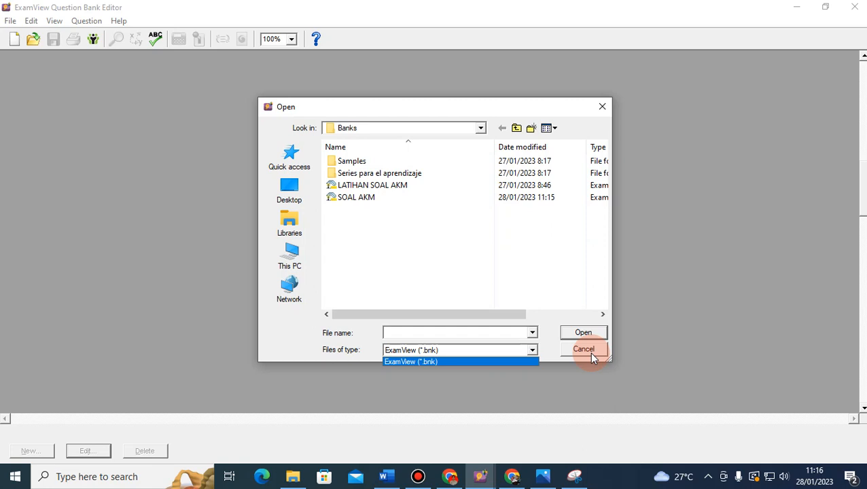
mouse_move(481, 475)
left_click(422, 436)
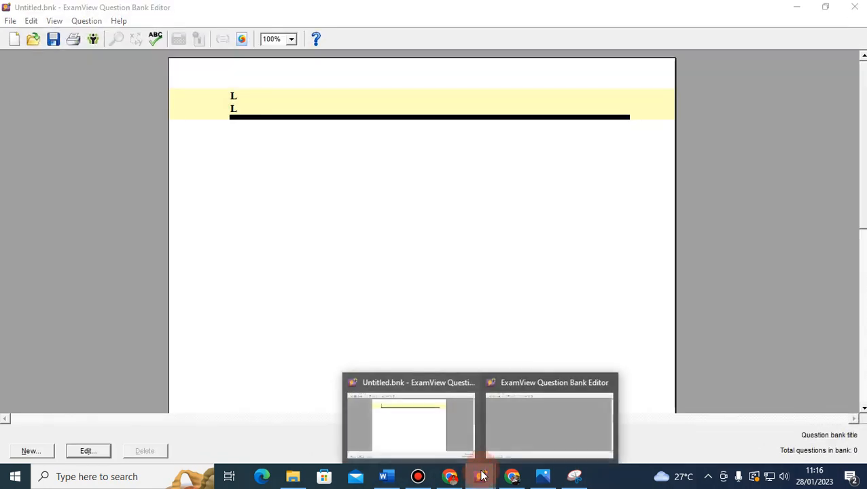
left_click(552, 426)
left_click(582, 349)
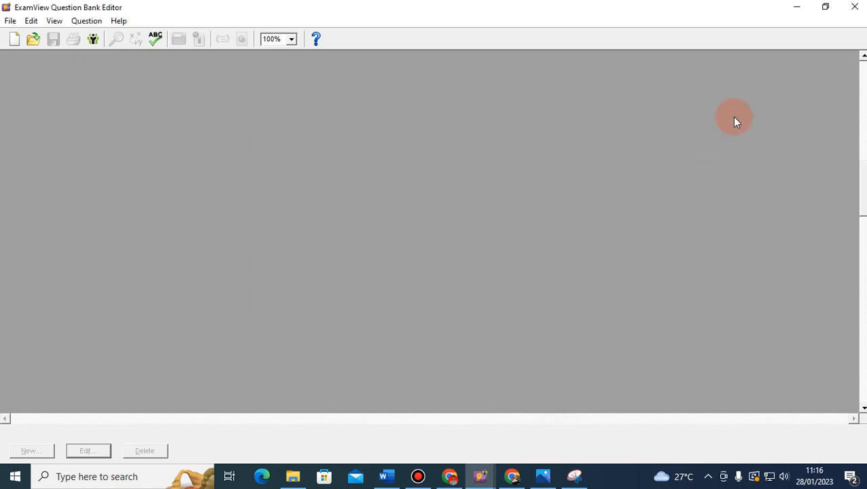
Close both question bank editor windows and discard the unsaved untitled bank
left_click(855, 8)
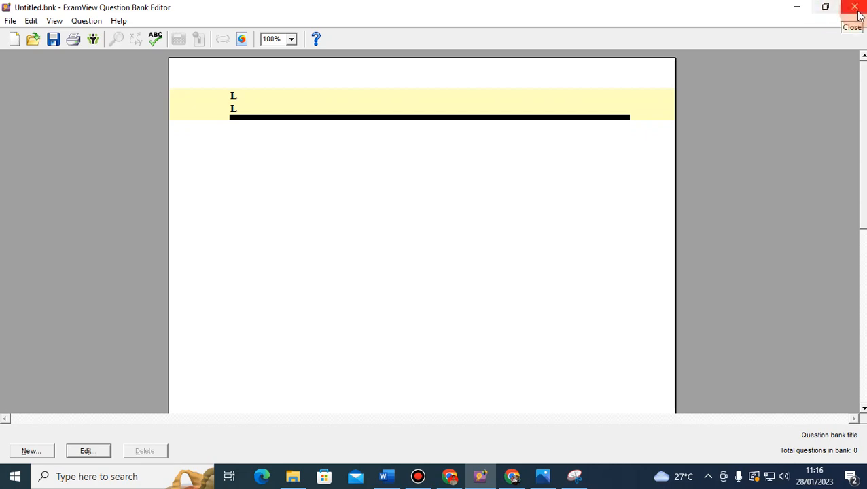
left_click(858, 13)
left_click(495, 281)
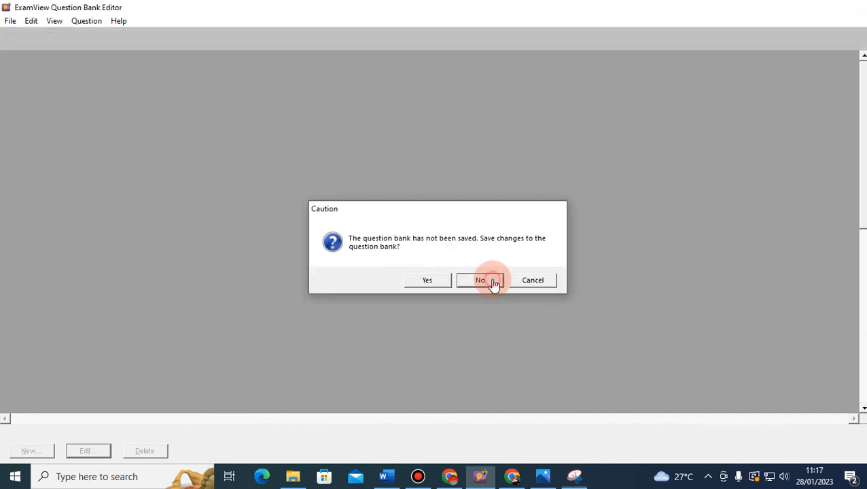